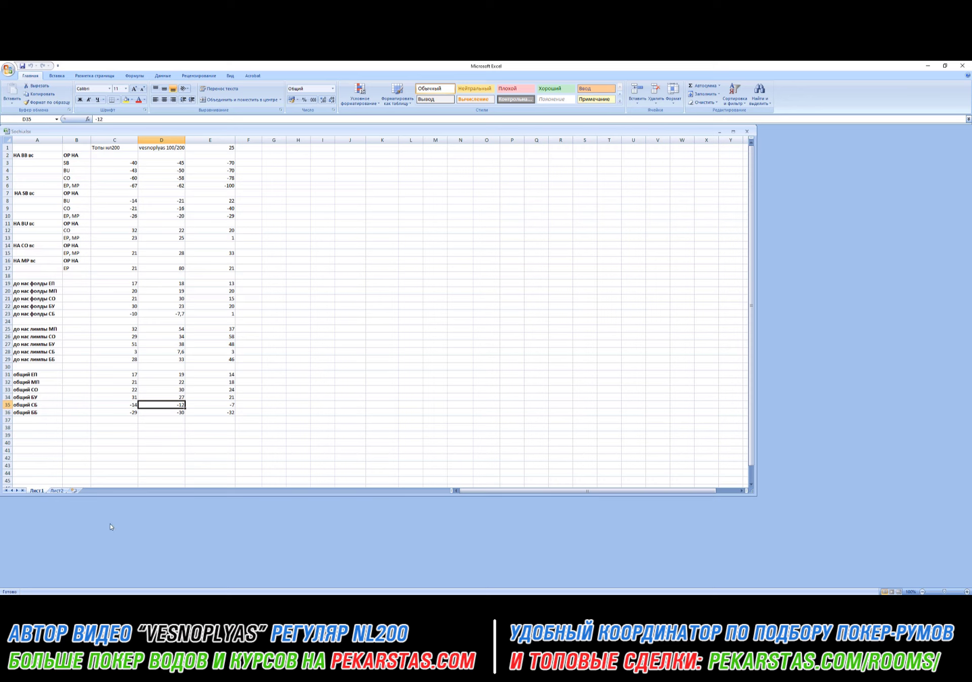
Step: Open sheet Лист2 and check the Hands and BB entries of the statistics block in rows 16–20
left_click(129, 163)
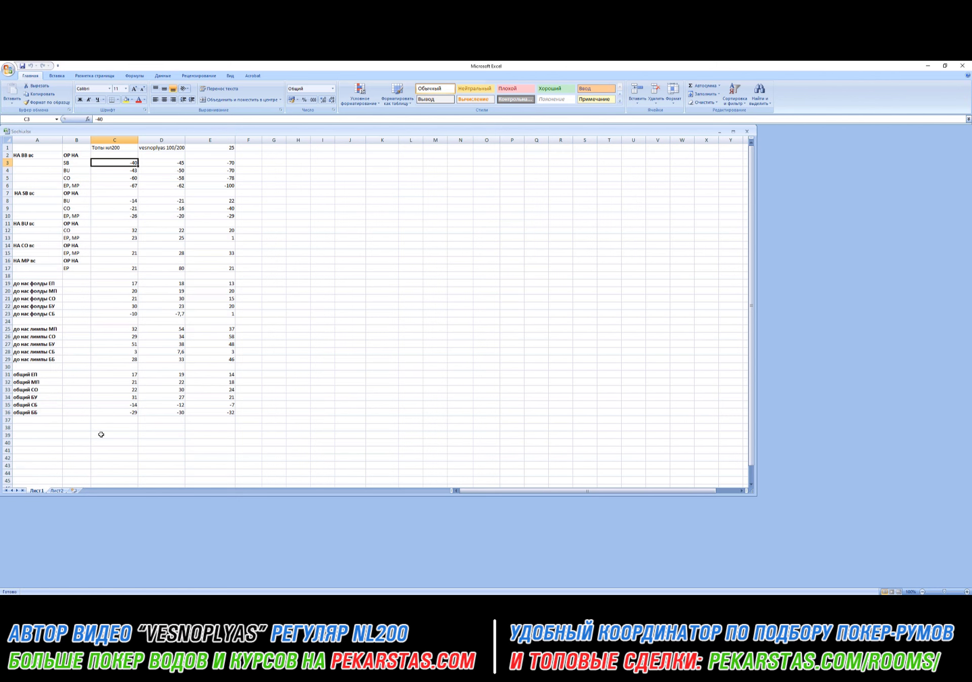
left_click(57, 491)
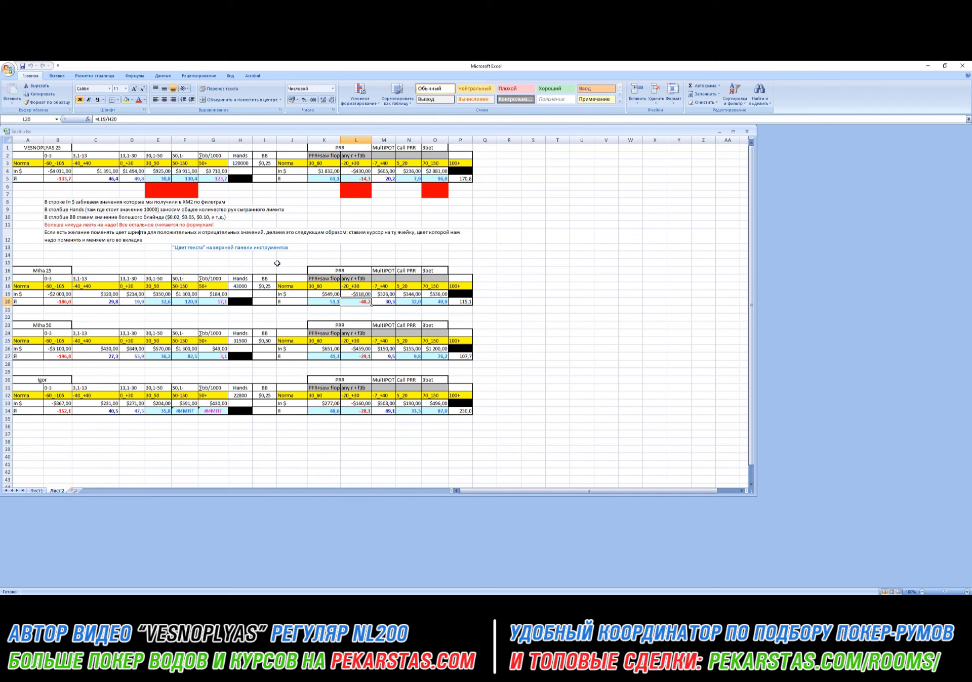
left_click(439, 268)
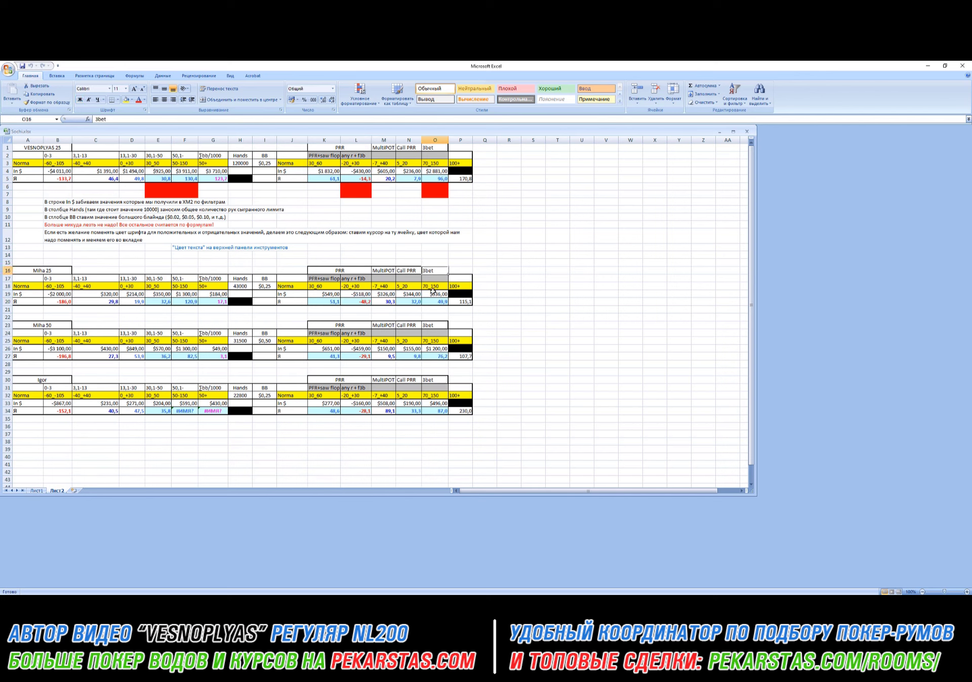
left_click(239, 286)
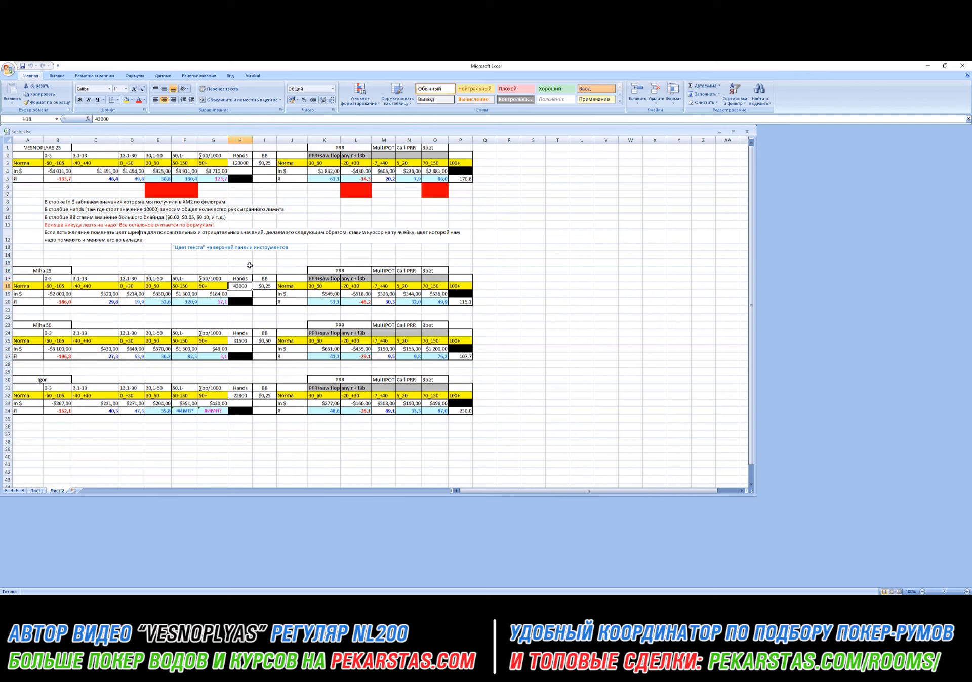
left_click(263, 285)
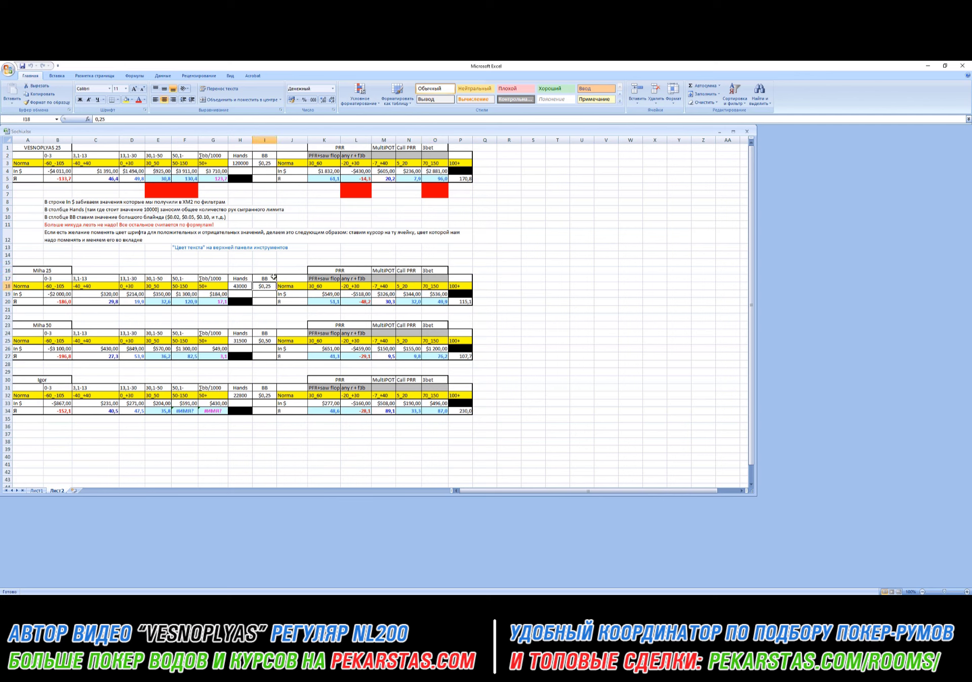
left_click(242, 286)
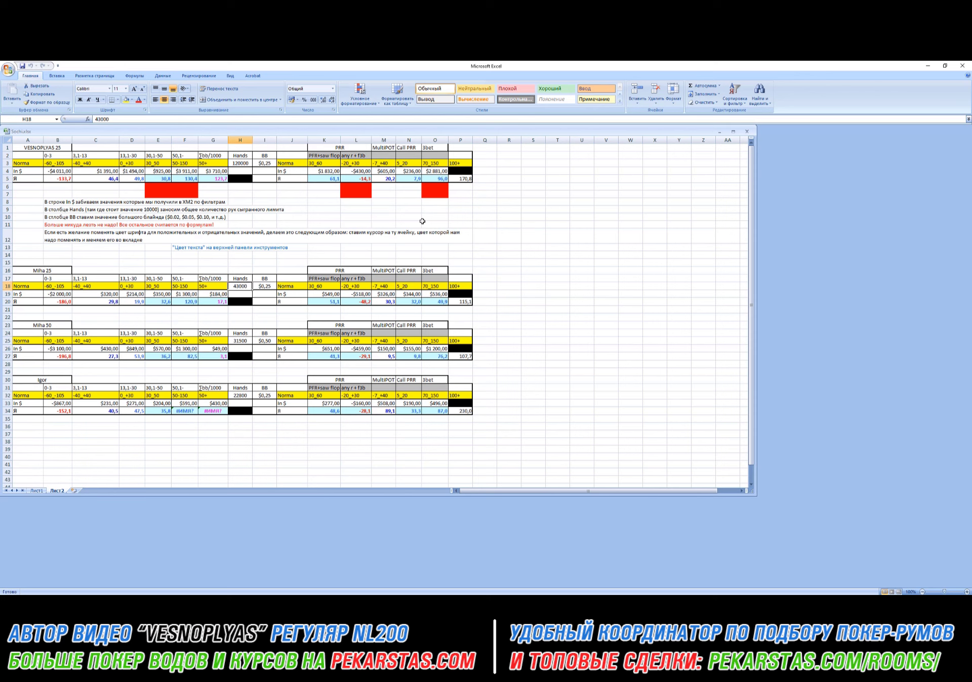
Step: Review the PRR, MultiPOT, Call PRR and 3bet results in row 20, along with the amount in L19
left_click(359, 295)
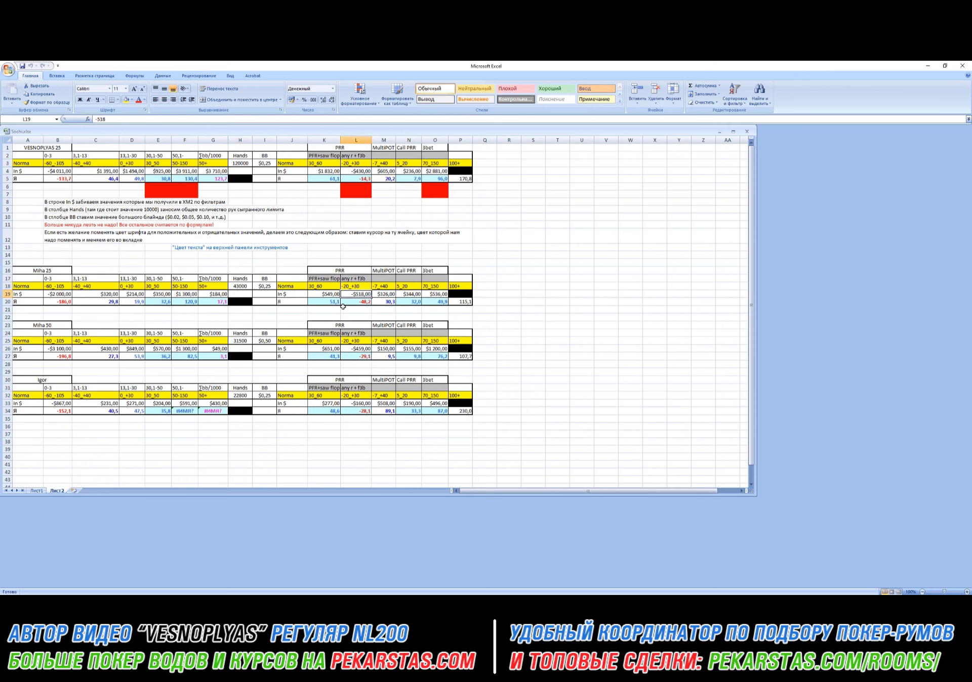
left_click(338, 302)
left_click(357, 301)
left_click(392, 301)
left_click(408, 302)
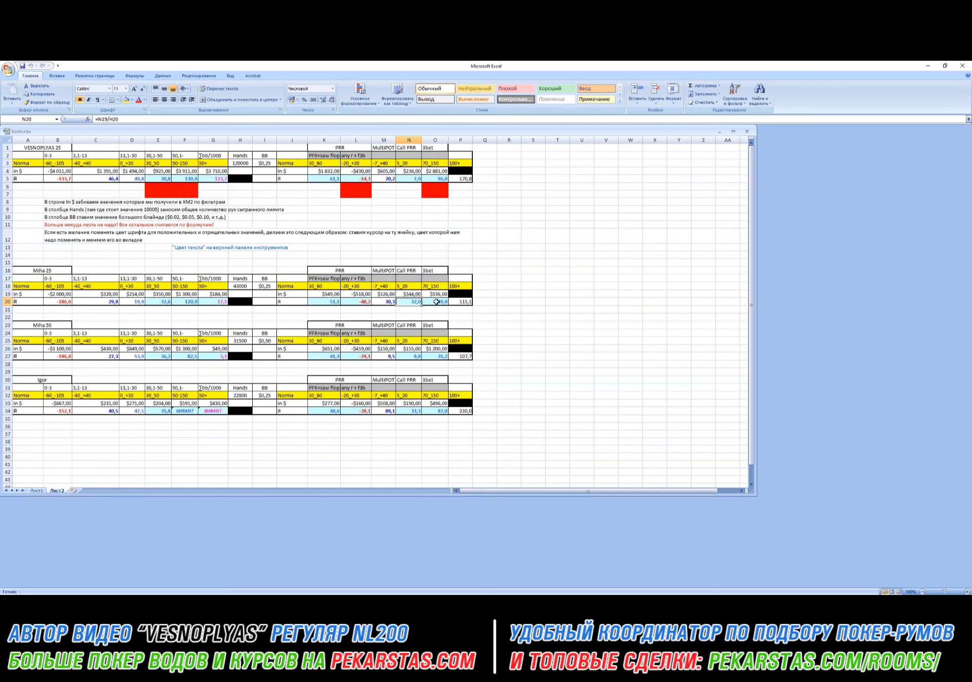
left_click(437, 301)
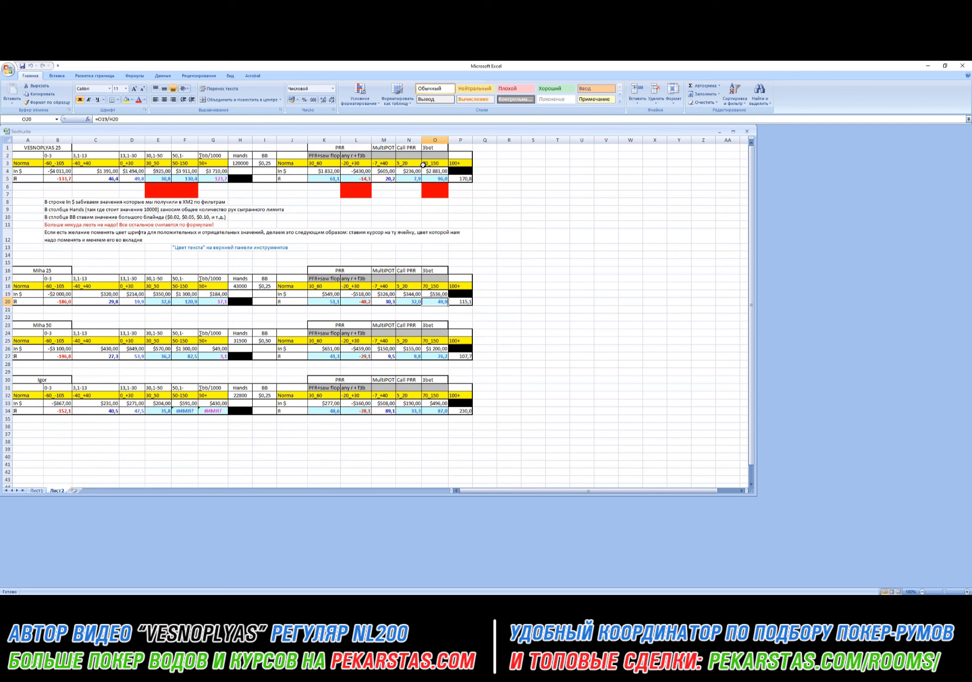
Step: Examine the Call PRR, MultiPOT and PRR headings in rows 16–17 and the any r + f3b result in L20
left_click(413, 275)
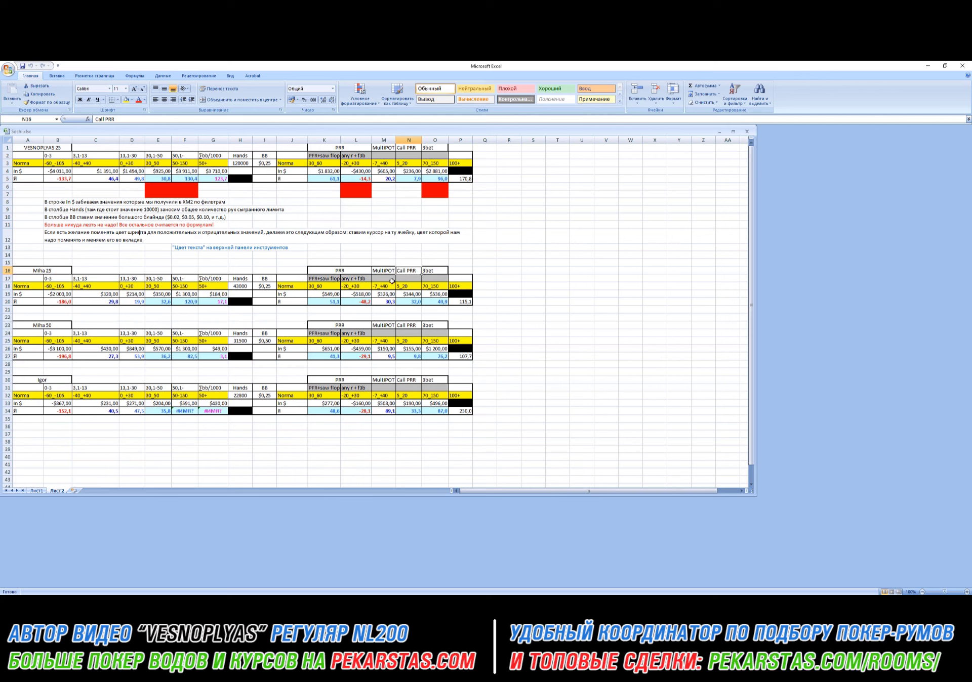
left_click(386, 273)
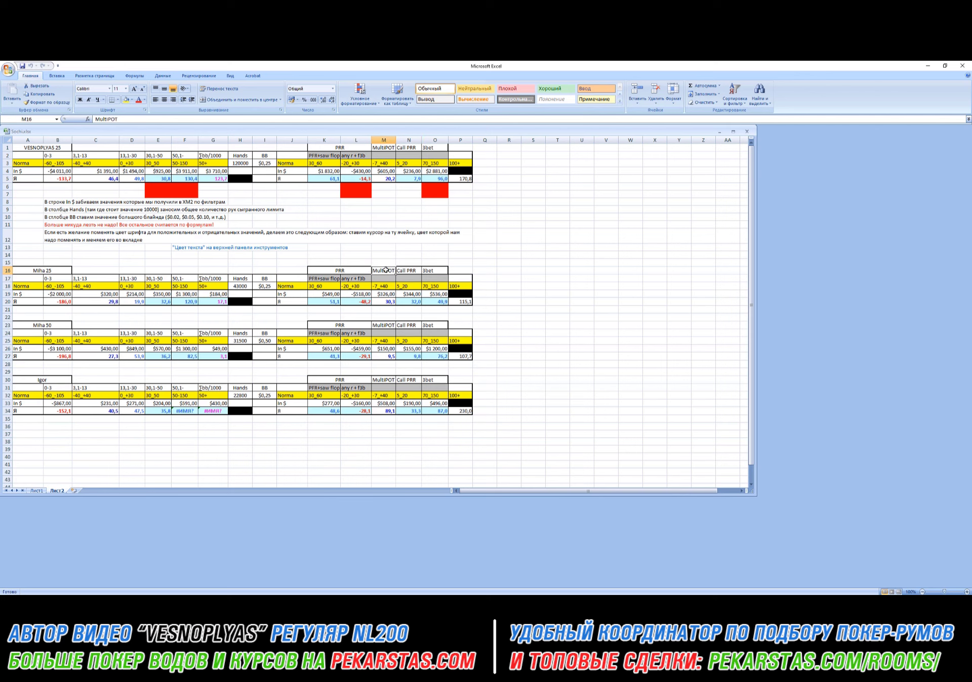
left_click(353, 271)
left_click(327, 280)
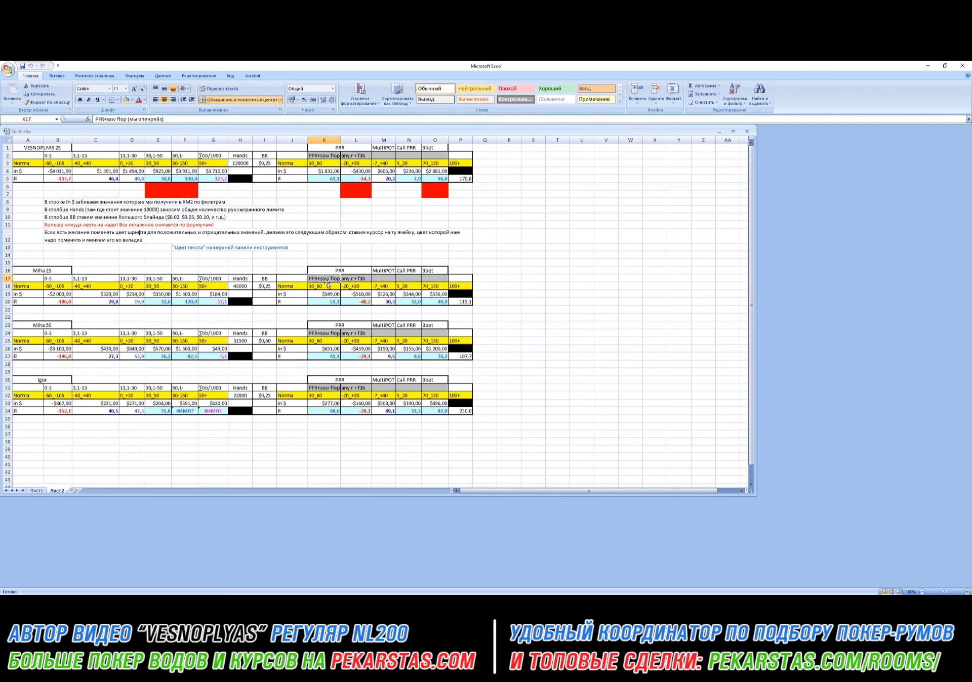
left_click(359, 277)
key("Down")
key("Down")
key("Down")
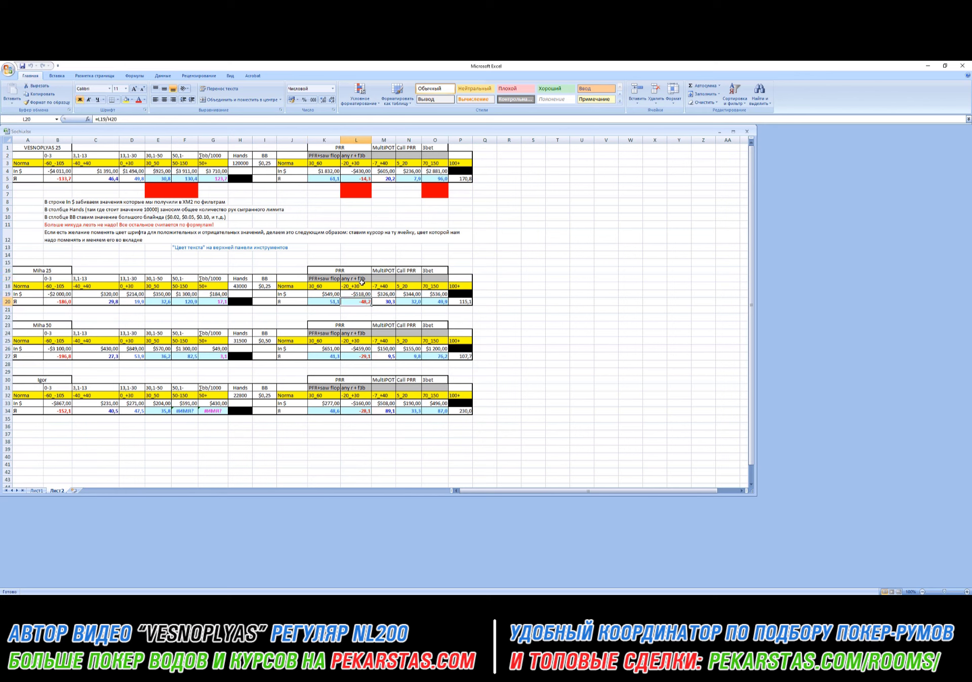
left_click(326, 280)
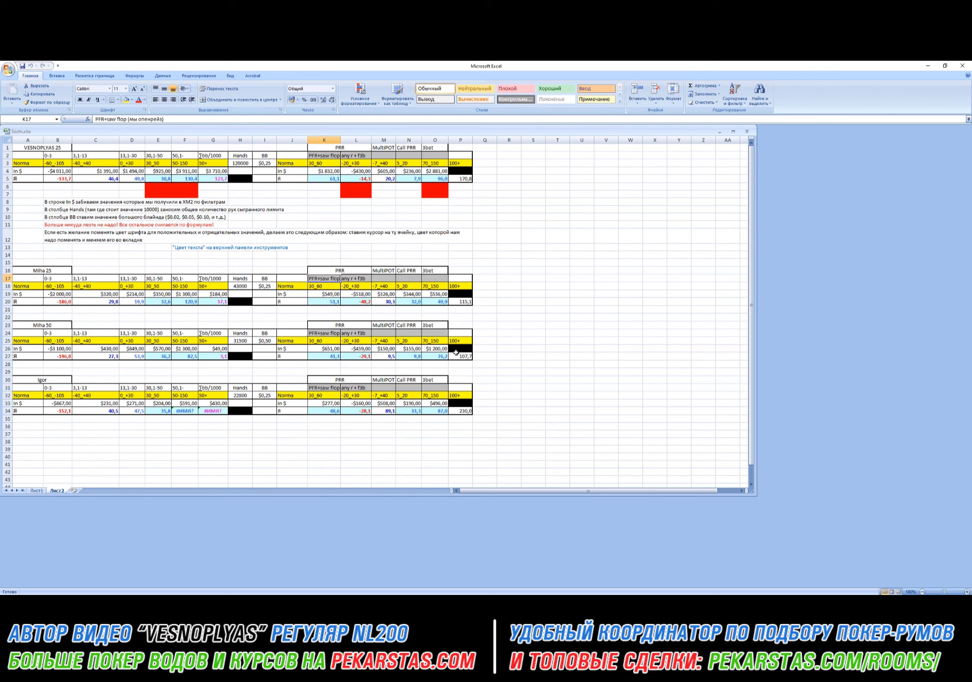
Step: Review the Norma ranges in K18:O18 and compare the any r + f3b result in L27 of the block below
left_click(316, 286)
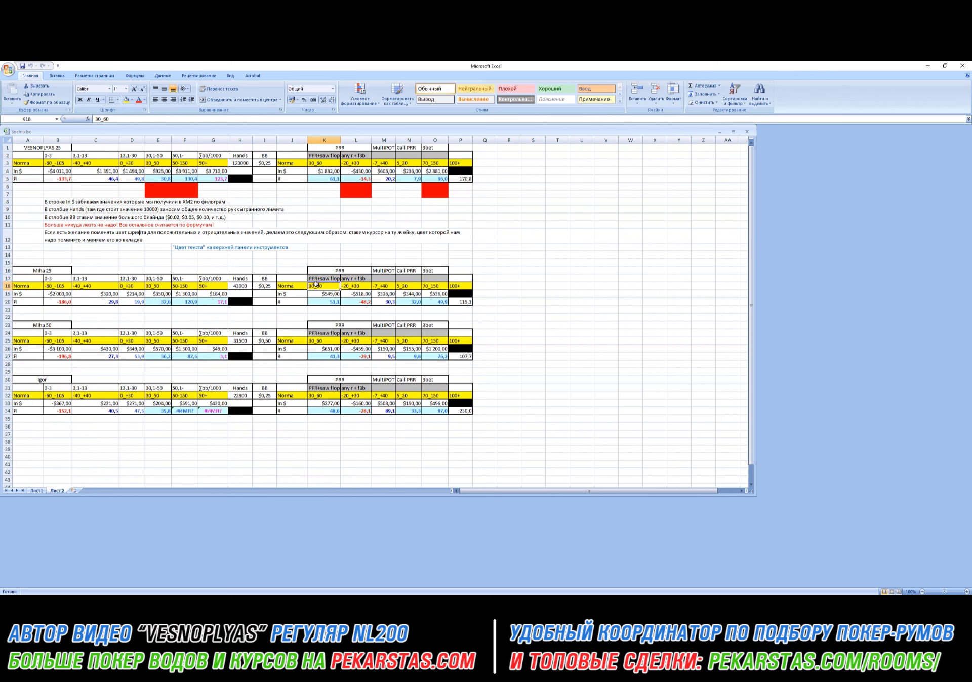
left_click(360, 286)
left_click(390, 287)
left_click(417, 288)
left_click(430, 287)
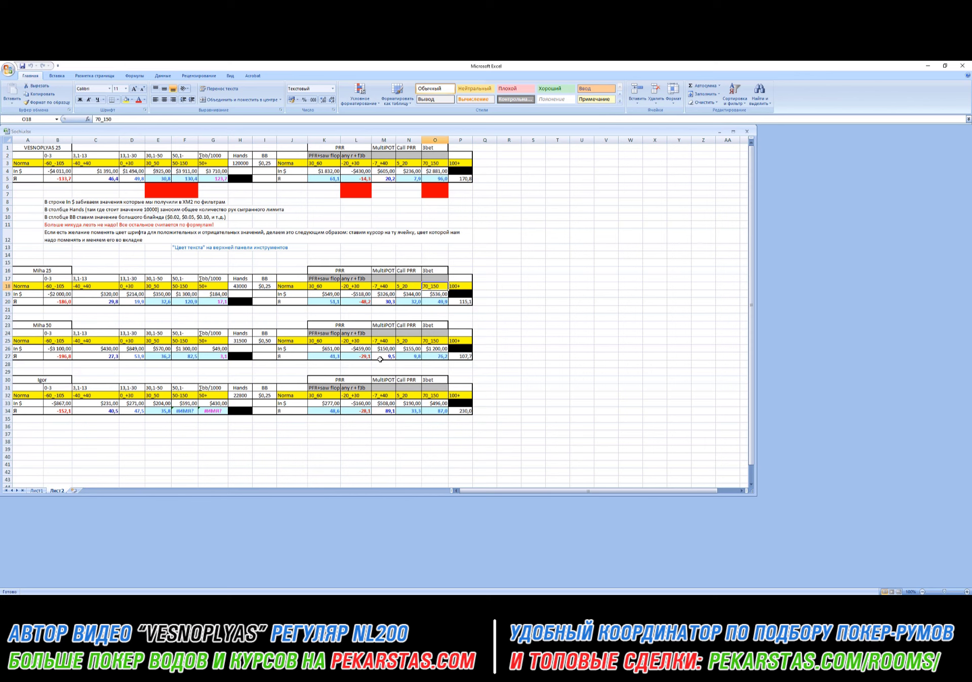
left_click(52, 327)
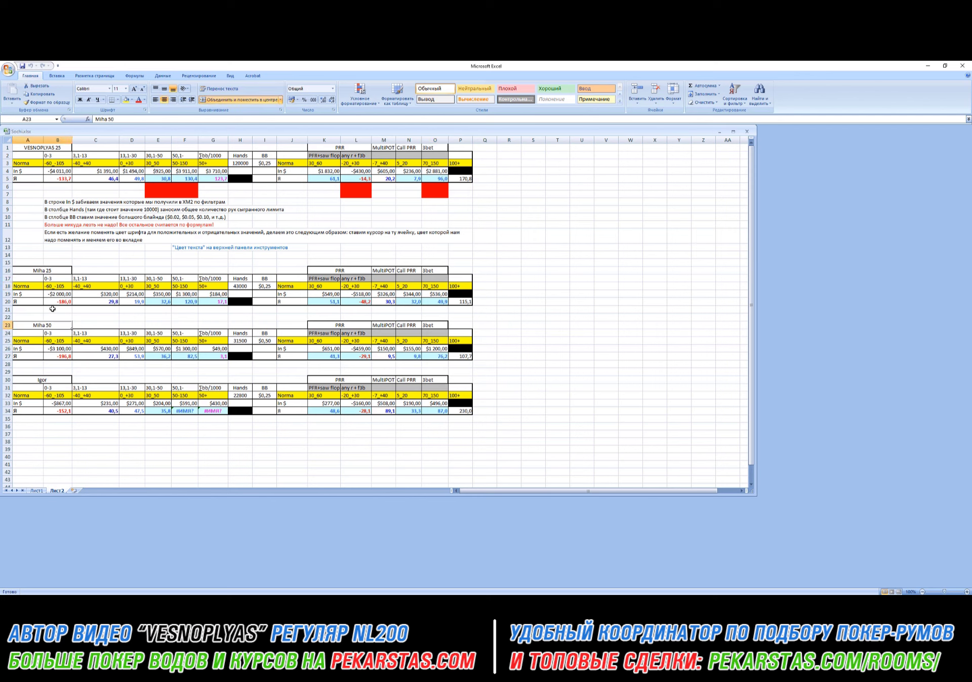
left_click(363, 358)
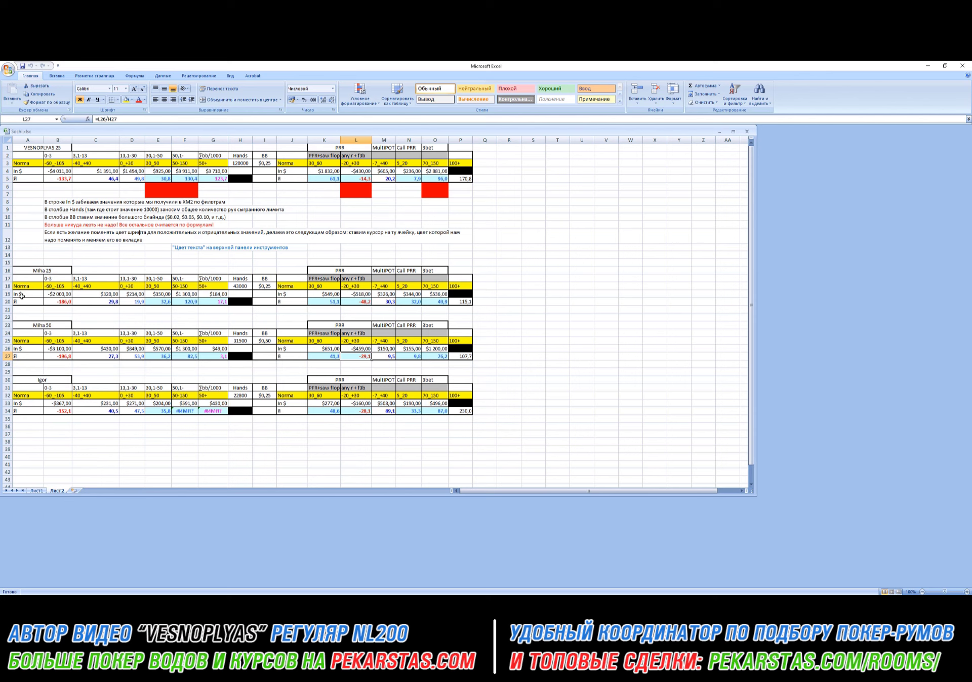
Step: Go through the range headings from 0-3 to 50,1- in cells B17:F17
left_click(58, 279)
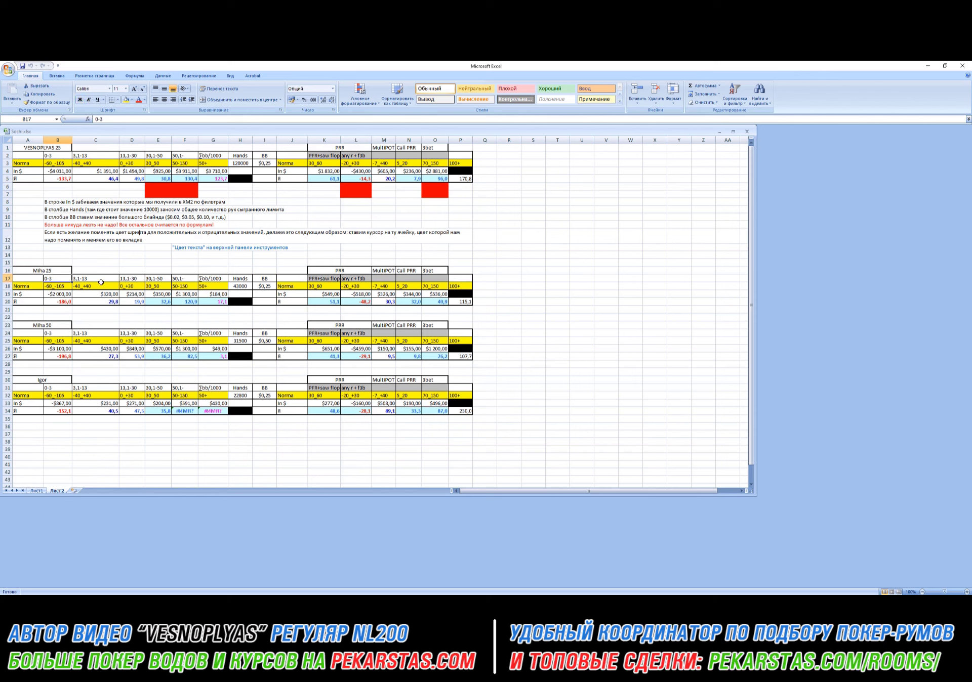
left_click(89, 280)
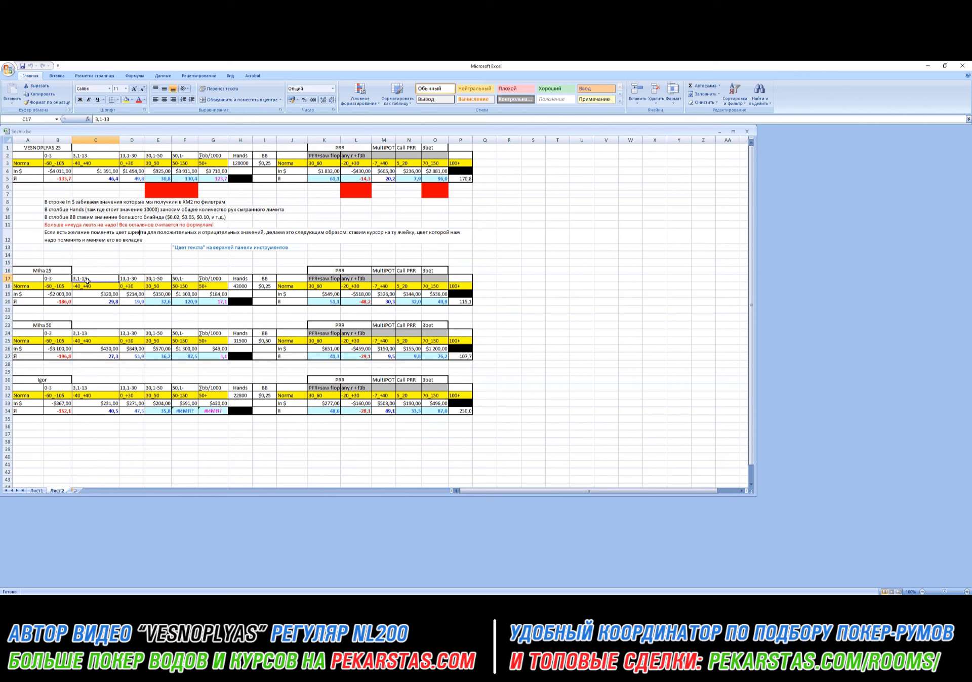
left_click(137, 279)
left_click(163, 279)
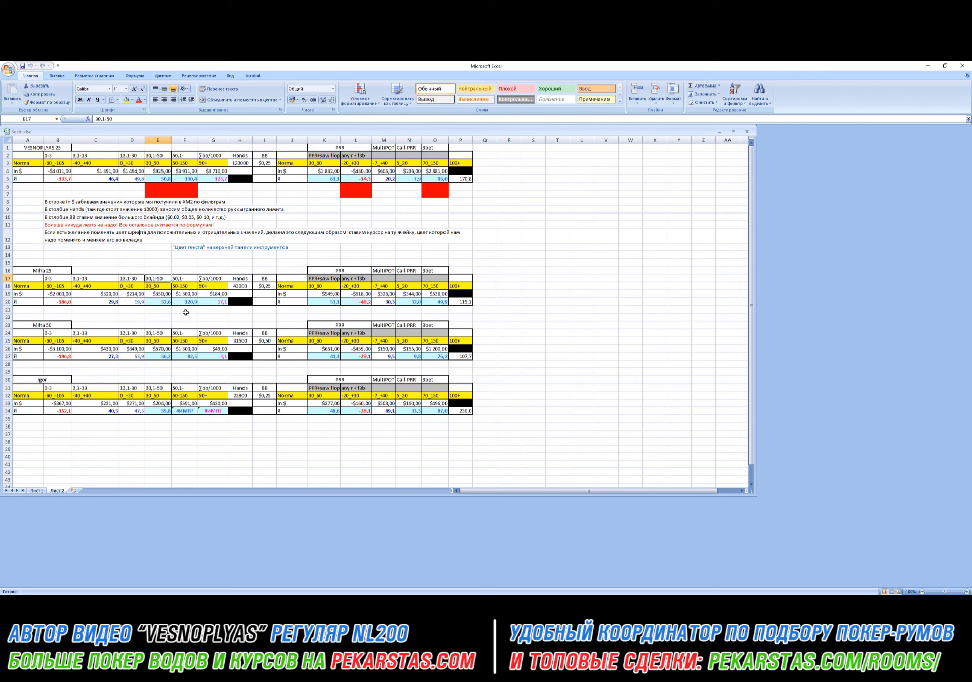
left_click(187, 280)
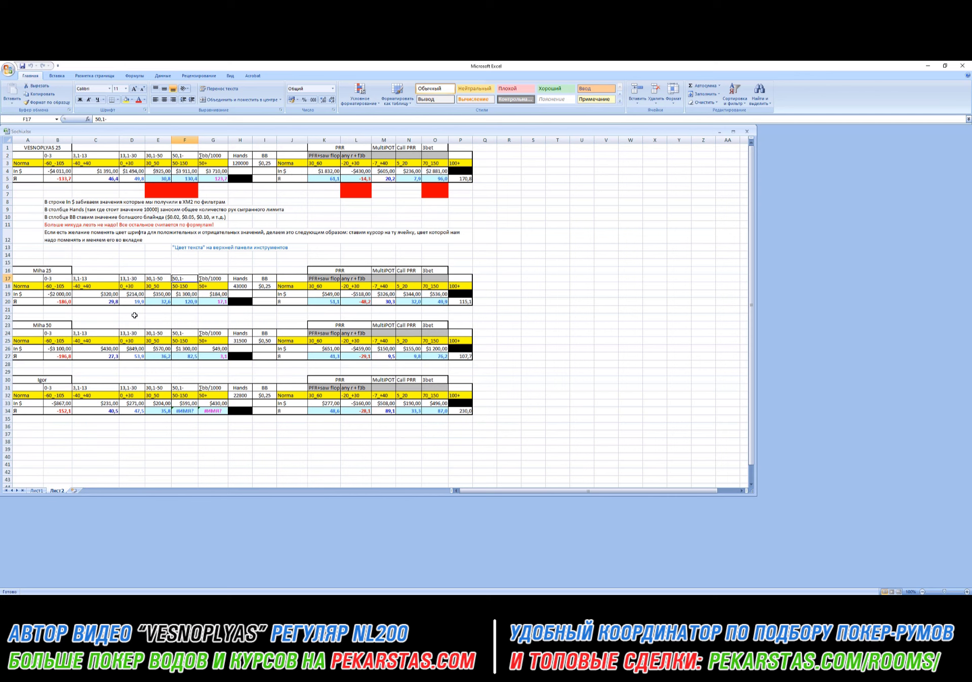
Step: Re-examine the 0-3, 3,1-13, 13,1-30 and 50,1- columns of the rows 16–20 block, including the norm in D18
left_click(52, 279)
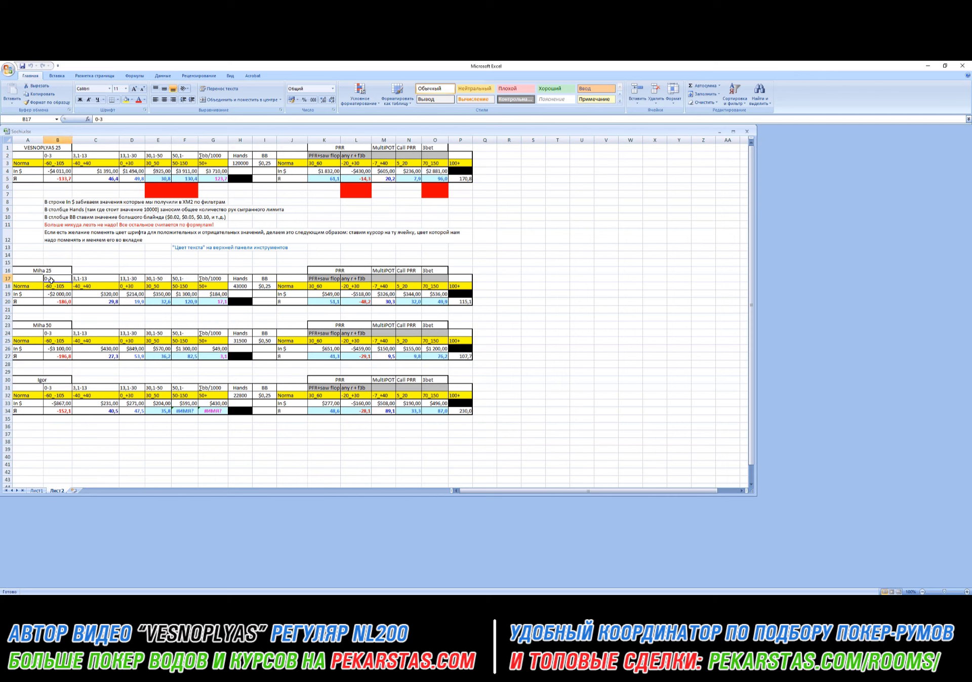
left_click(99, 278)
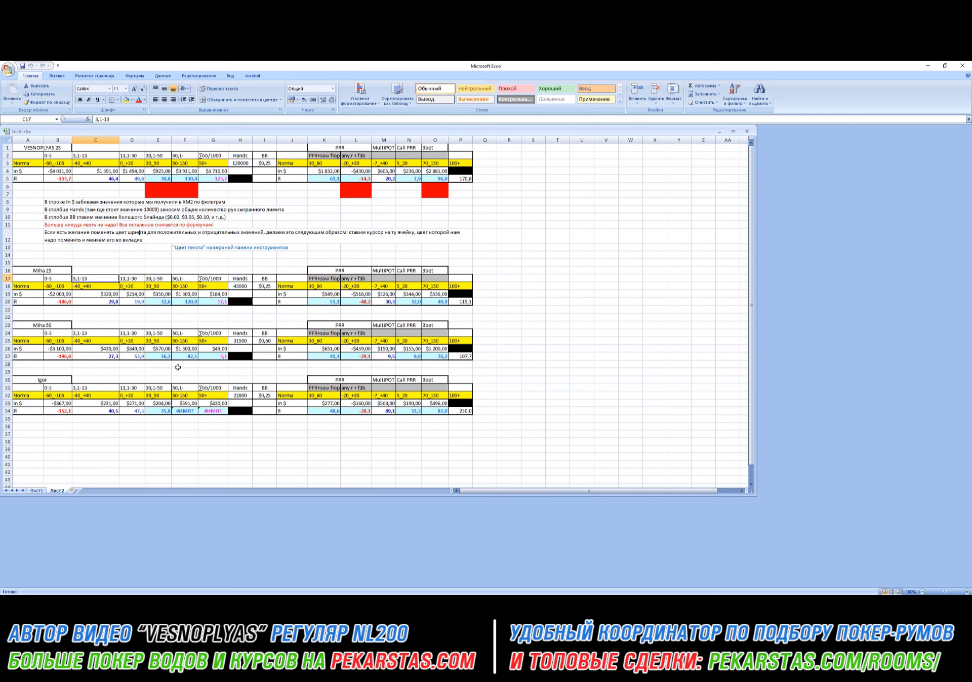
left_click(126, 279)
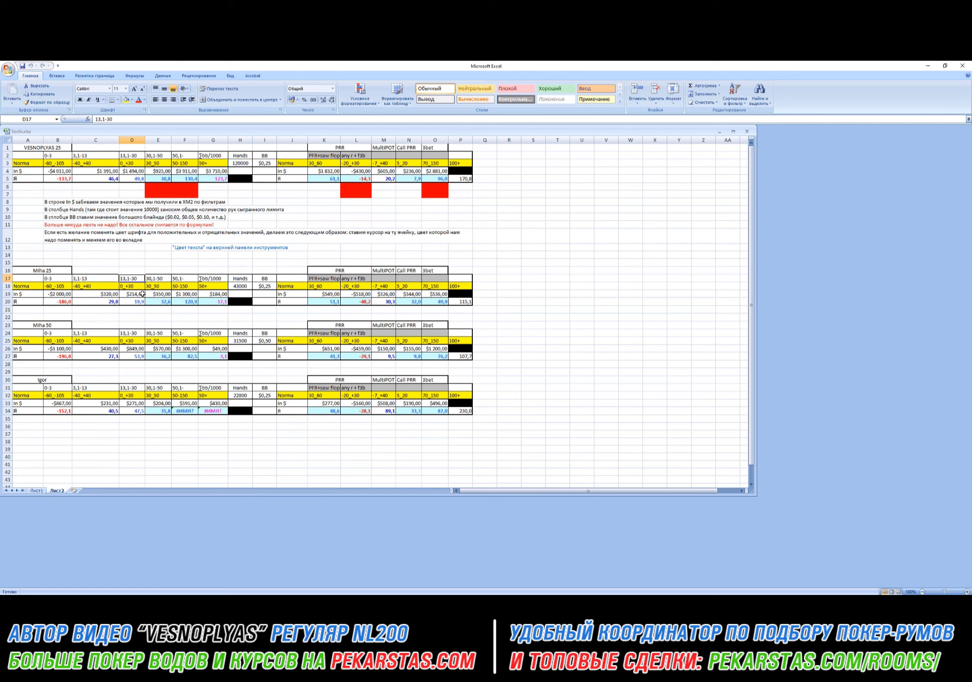
left_click(138, 288)
left_click(134, 274)
left_click(177, 279)
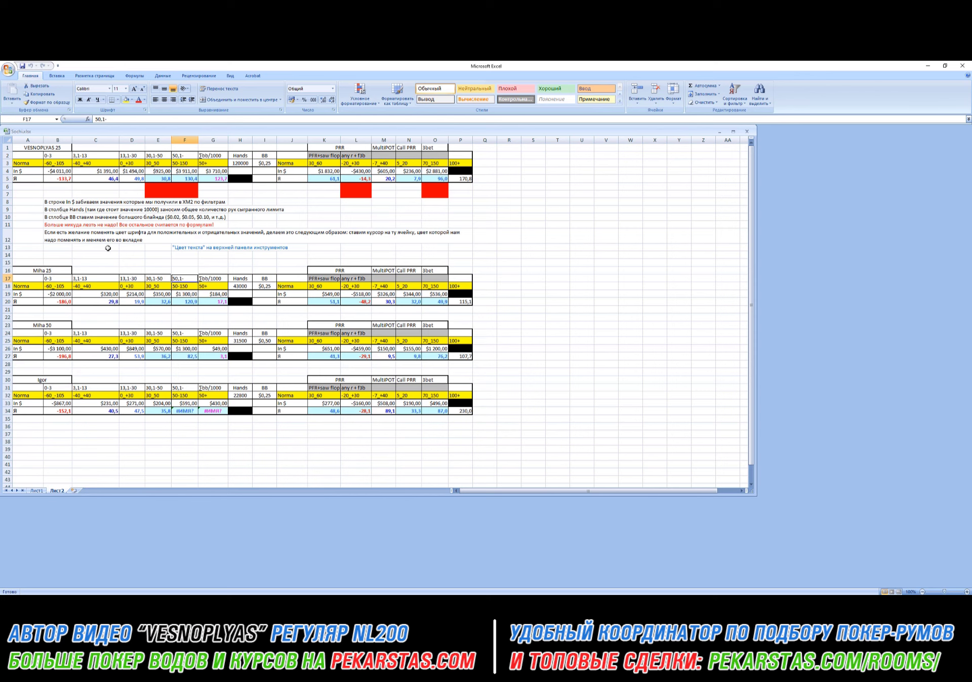
Step: Compare the 0-3 column across the three lower statistics blocks and return to sheet Лист1
left_click(49, 280)
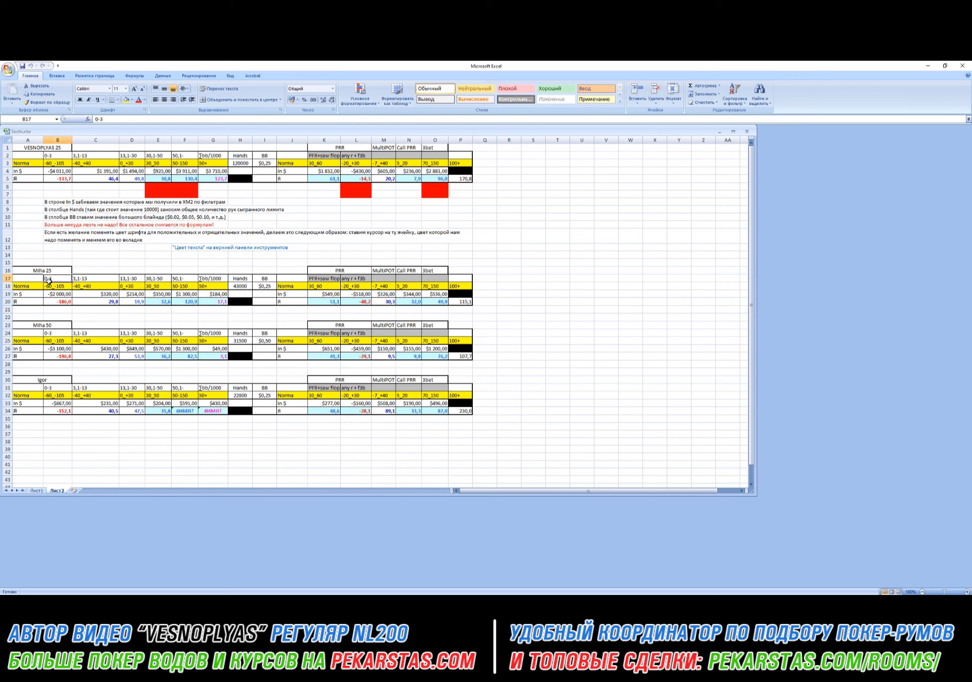
left_click(60, 334)
left_click(49, 389)
left_click(58, 280)
left_click(36, 492)
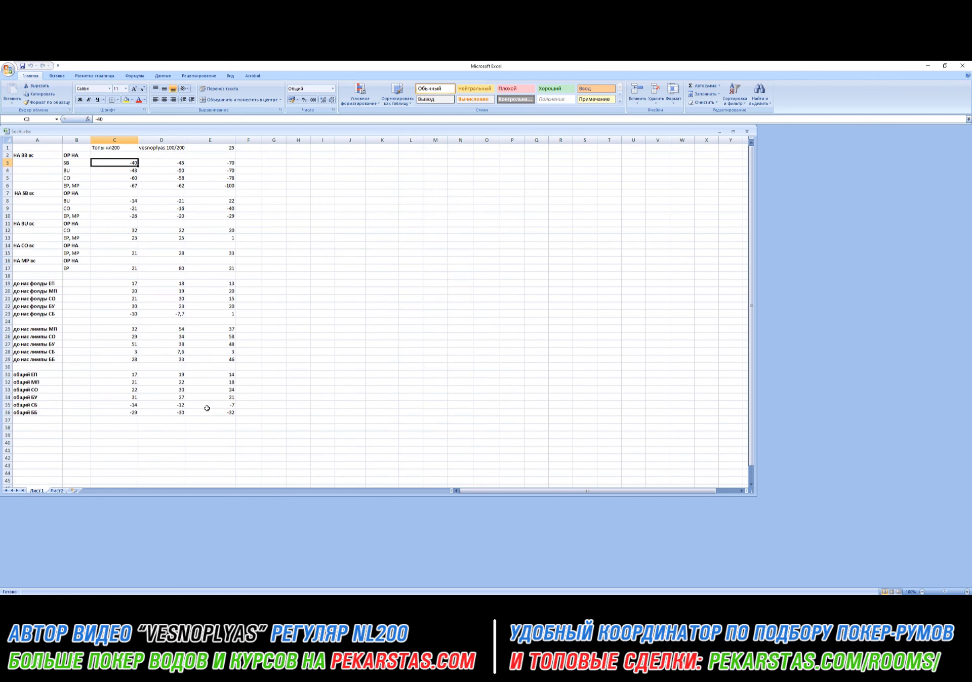
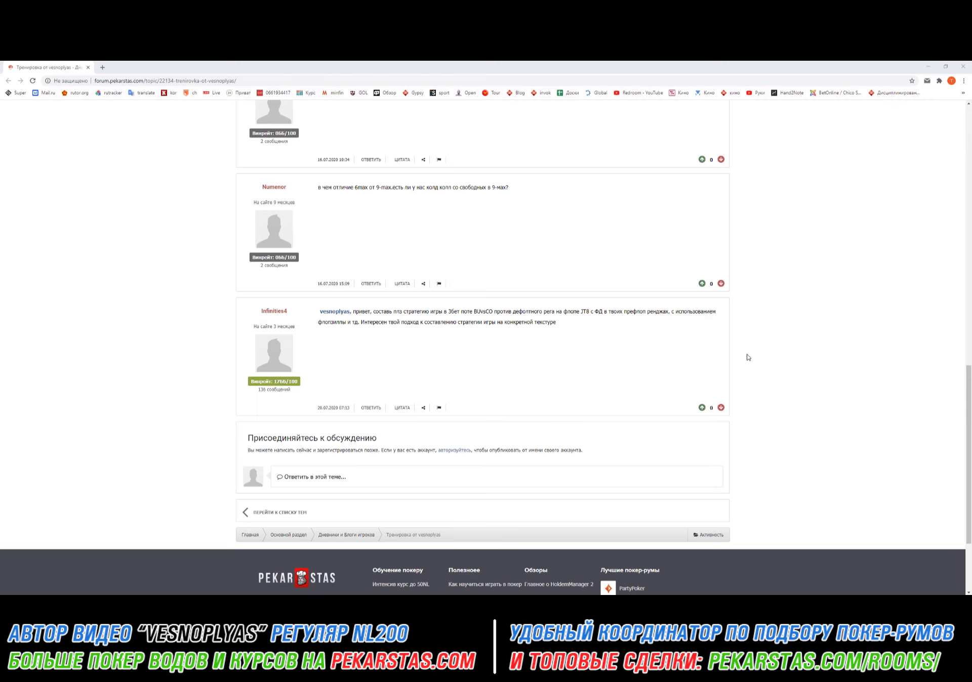
Step: Read the last posts of the forum topic, including the request for a 3-bet pot strategy on a JT8 flop
scroll(610, 269, "up", 3)
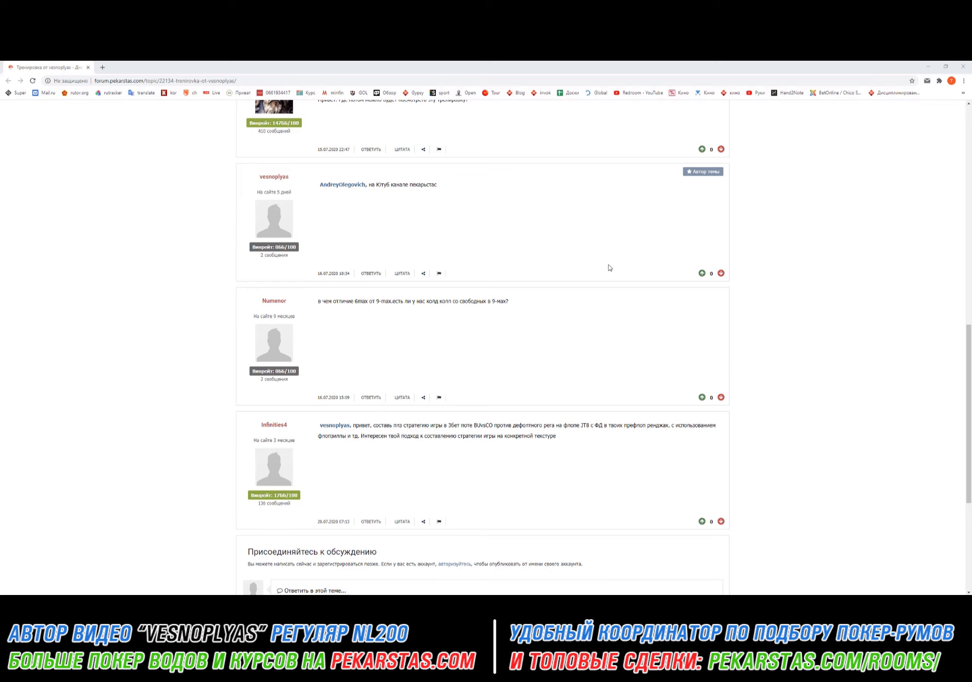
scroll(609, 268, "down", 1)
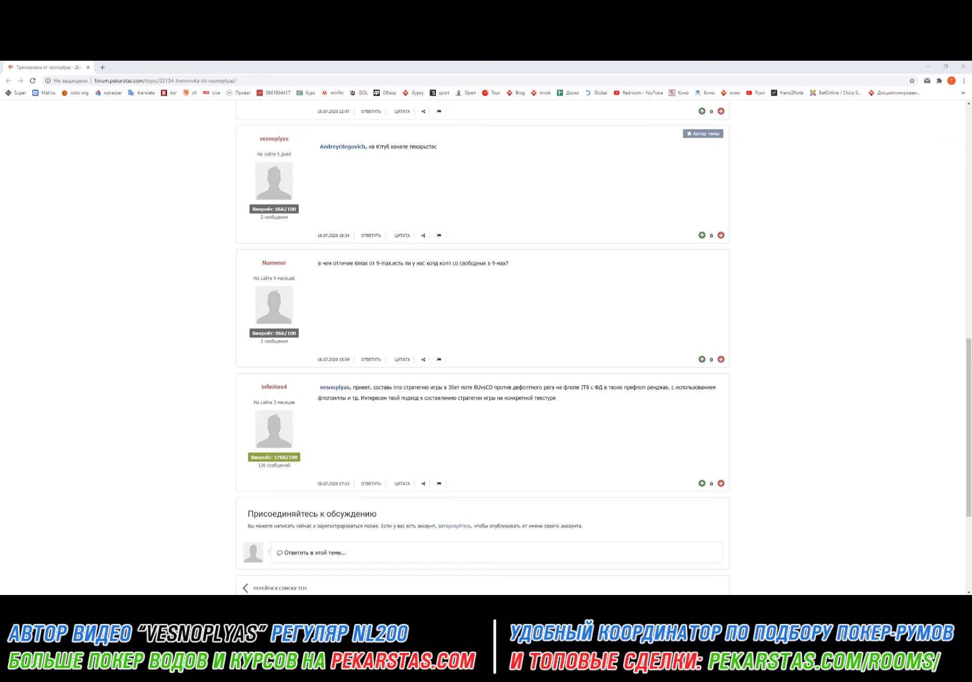
Step: Switch to GTO+ and inspect player 2's decision after player 1's check, returning to player 1's first decision
mouse_move(488, 605)
left_click(488, 572)
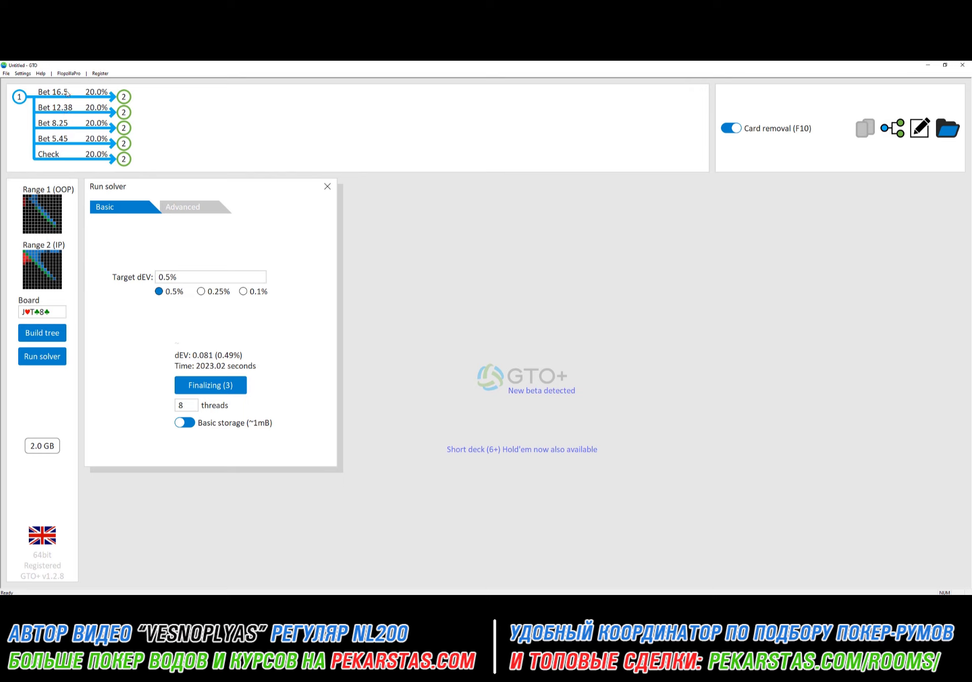
mouse_move(67, 93)
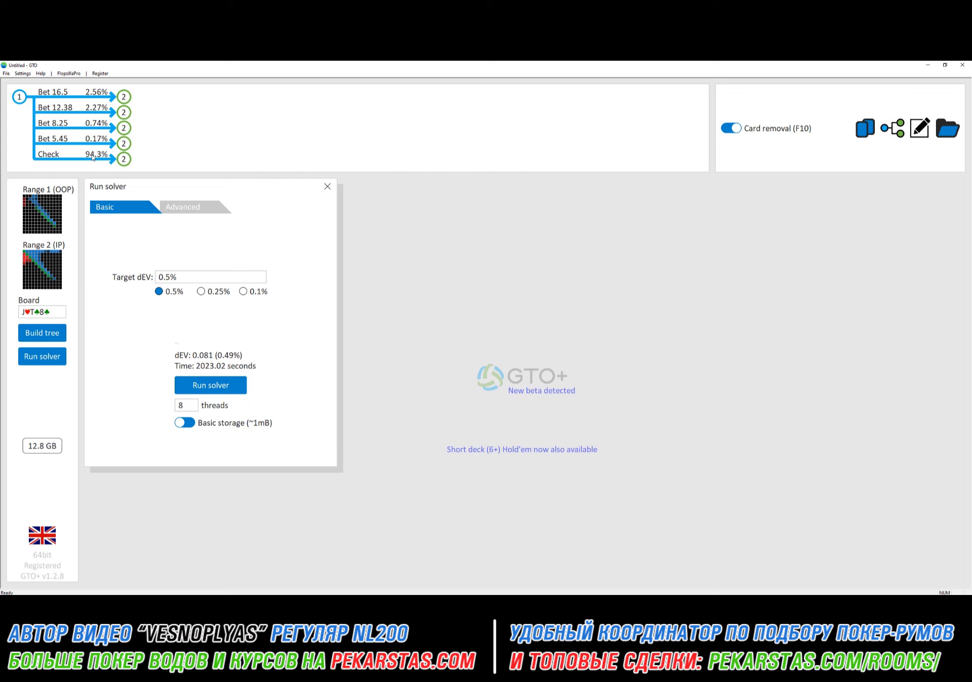
left_click(93, 158)
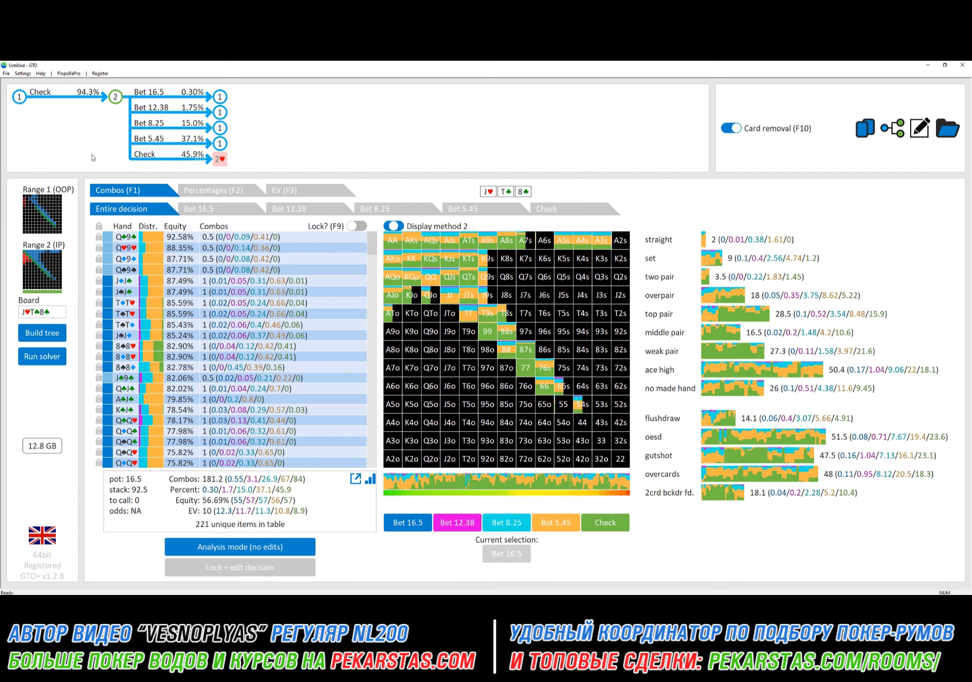
left_click(76, 97)
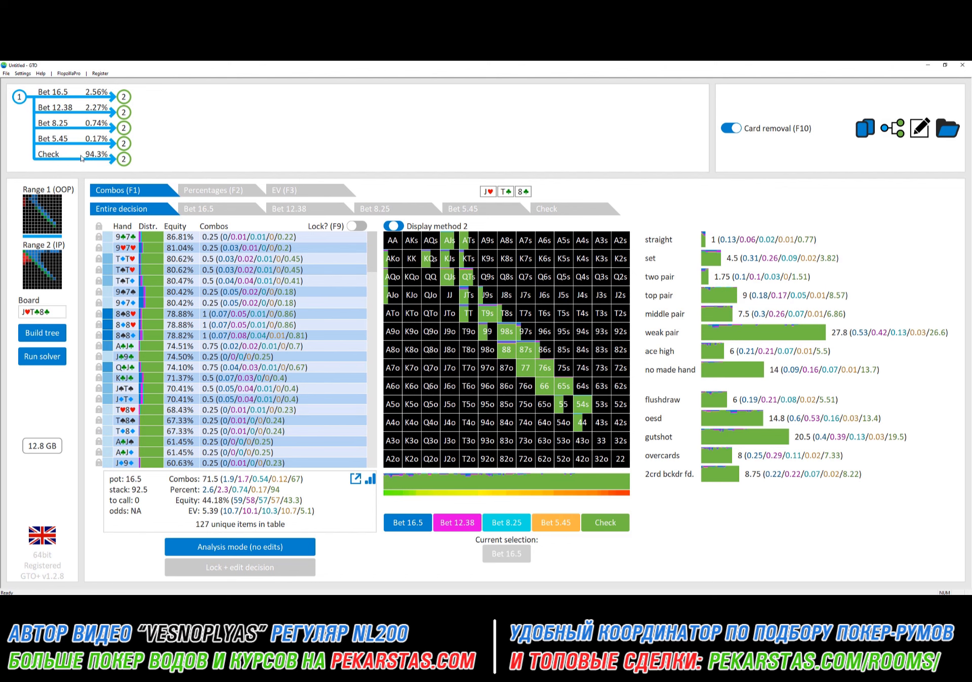
Step: Review the advanced tree-building settings without changing them, and inspect player 2's bet sizes after player 1's check
left_click(41, 338)
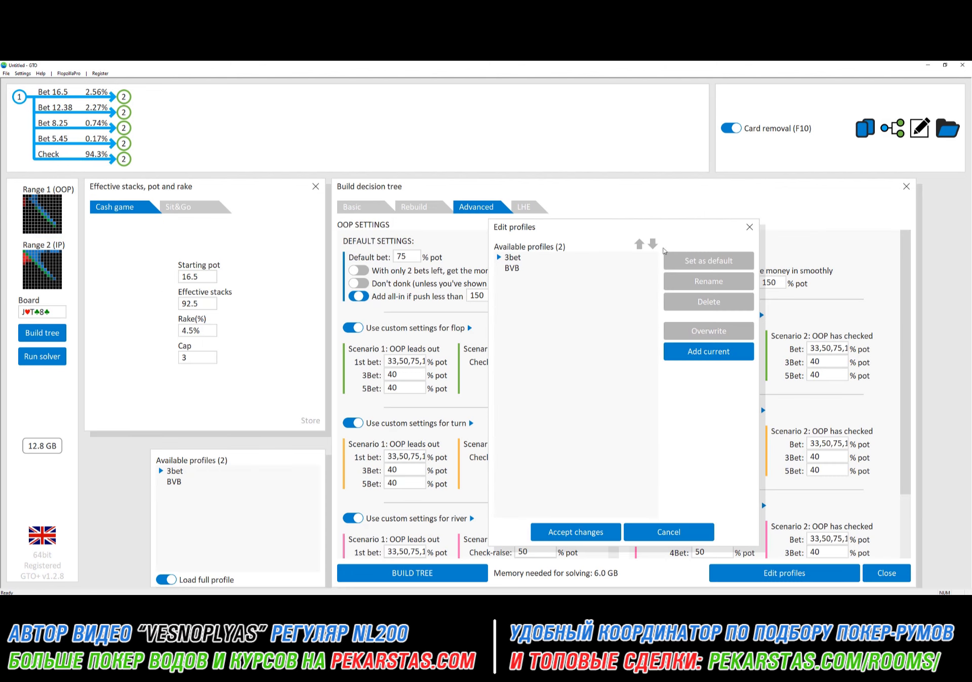
left_click(758, 230)
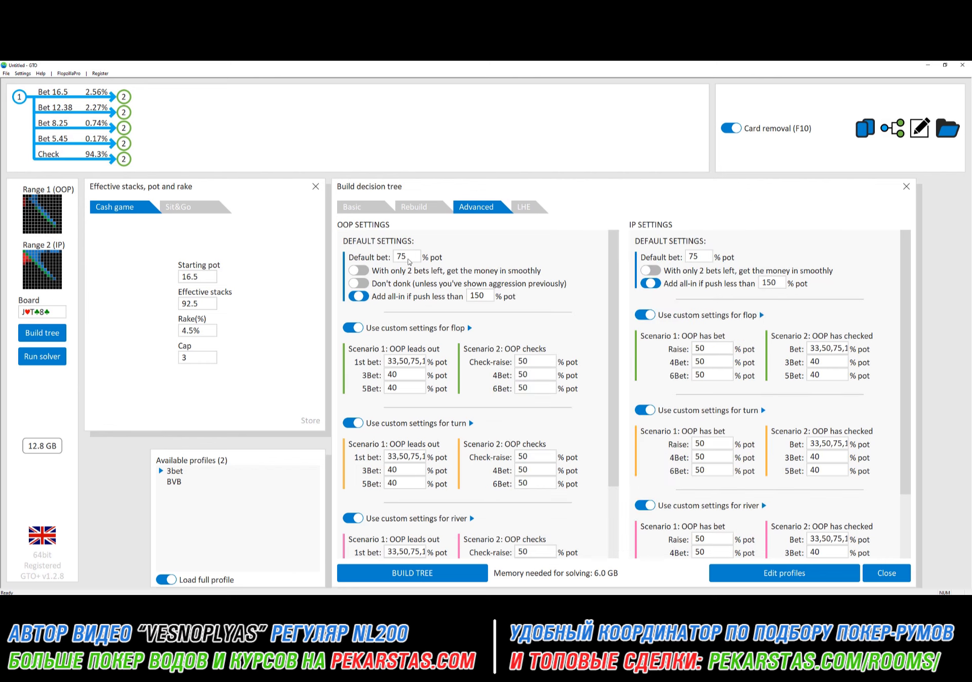
left_click(370, 282)
left_click(886, 574)
left_click(70, 154)
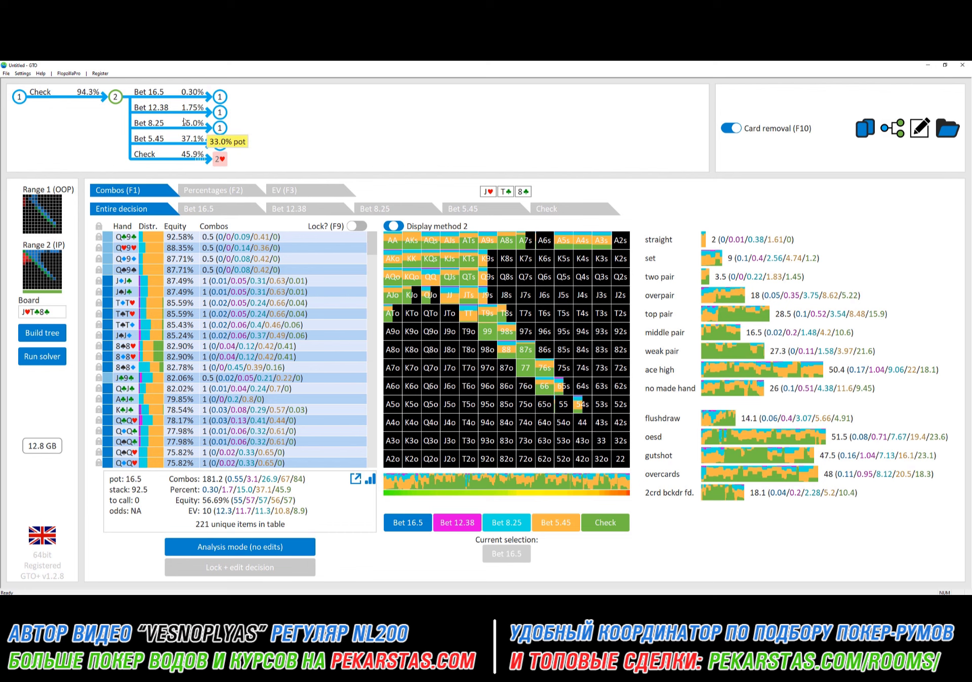
mouse_move(187, 109)
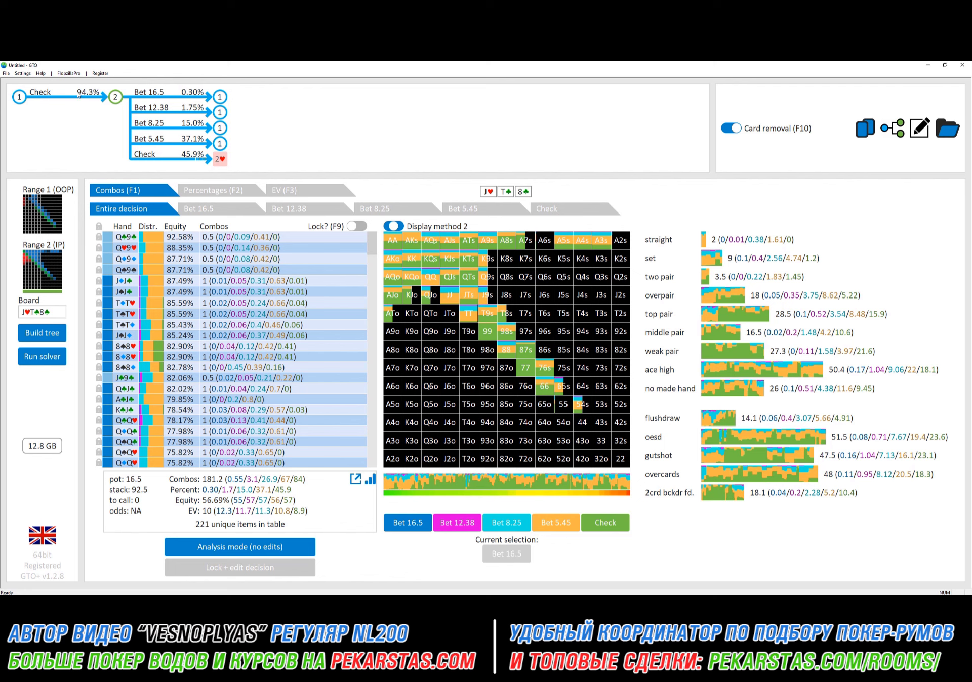
Step: In the tree editor, remove the 100%, 75%, 50% and 33% bets from player 1's first flop decision
left_click(919, 129)
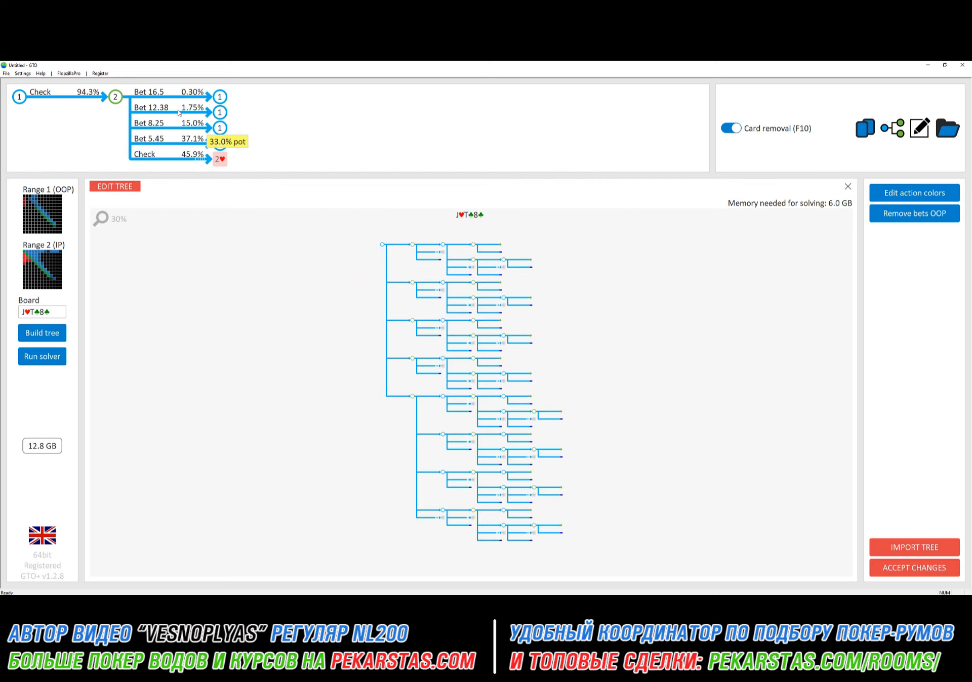
left_click(407, 311)
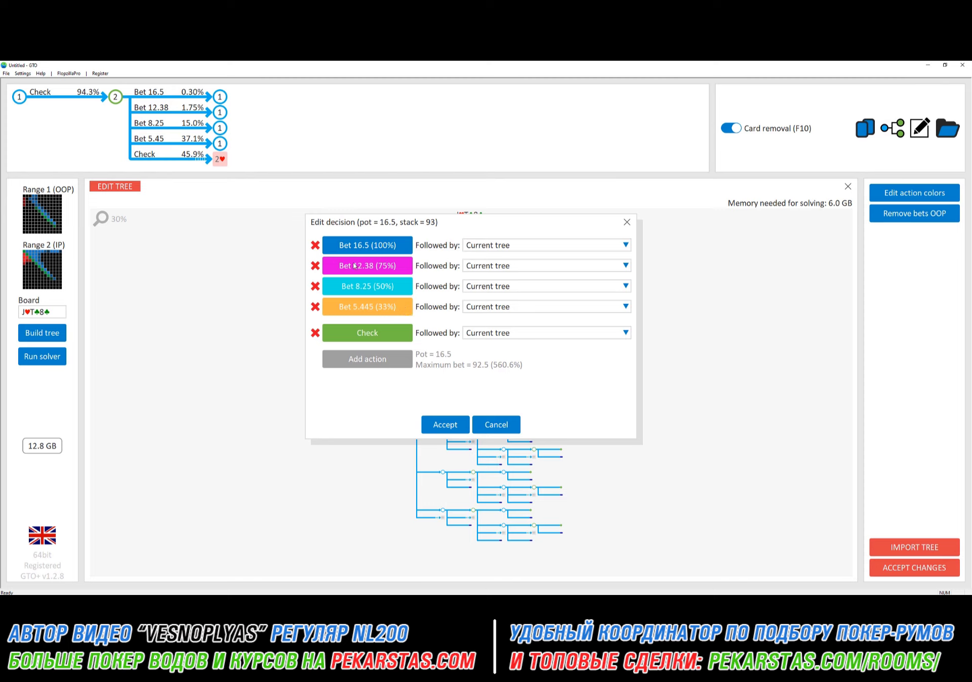
left_click(315, 246)
left_click(316, 247)
left_click(315, 246)
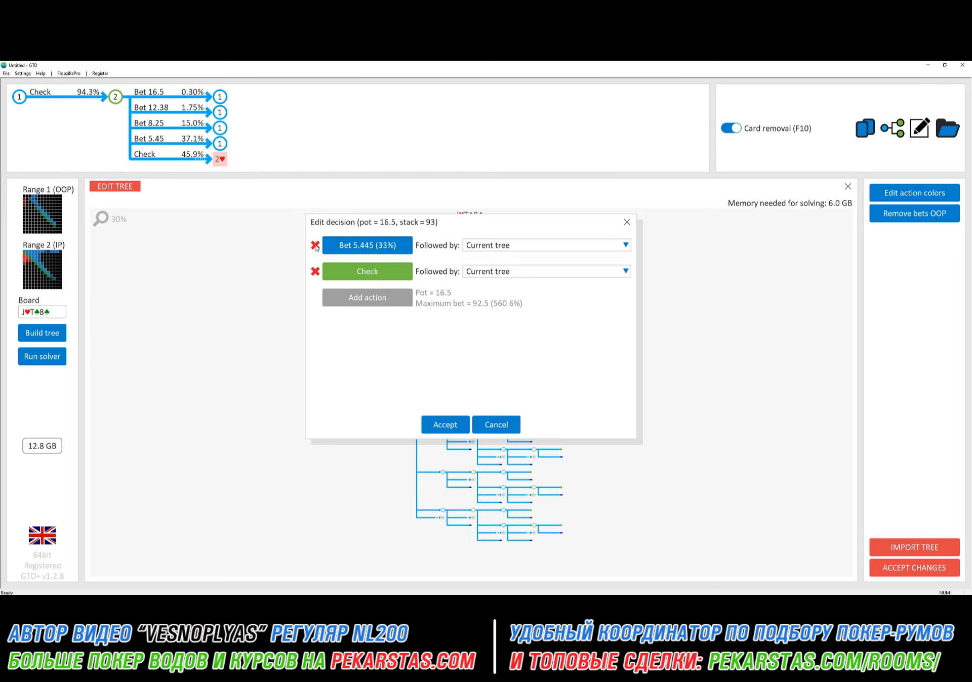
left_click(316, 246)
left_click(455, 425)
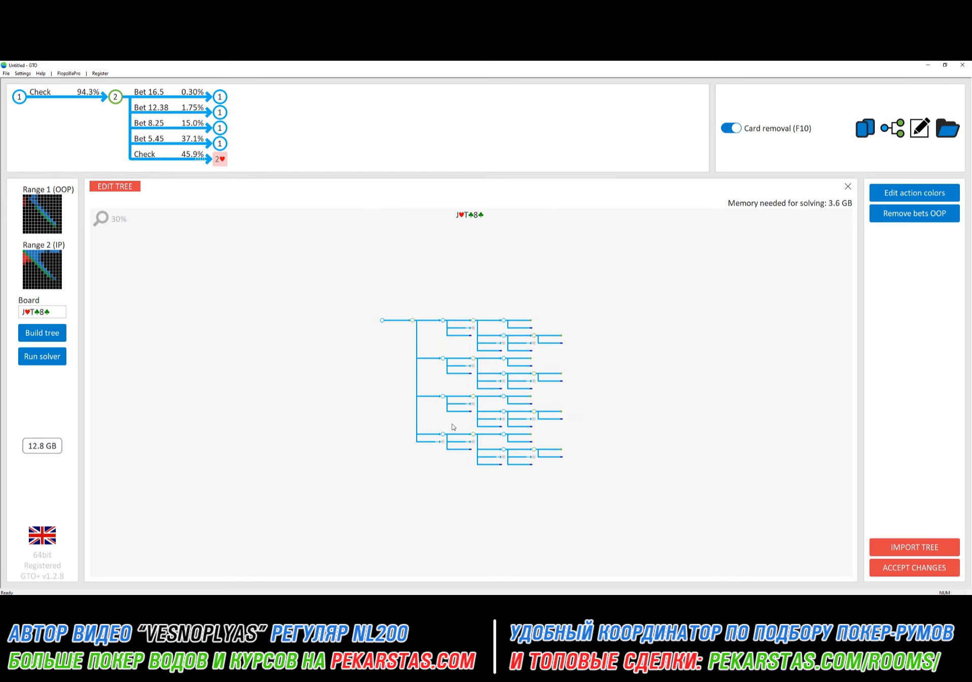
left_click(431, 342)
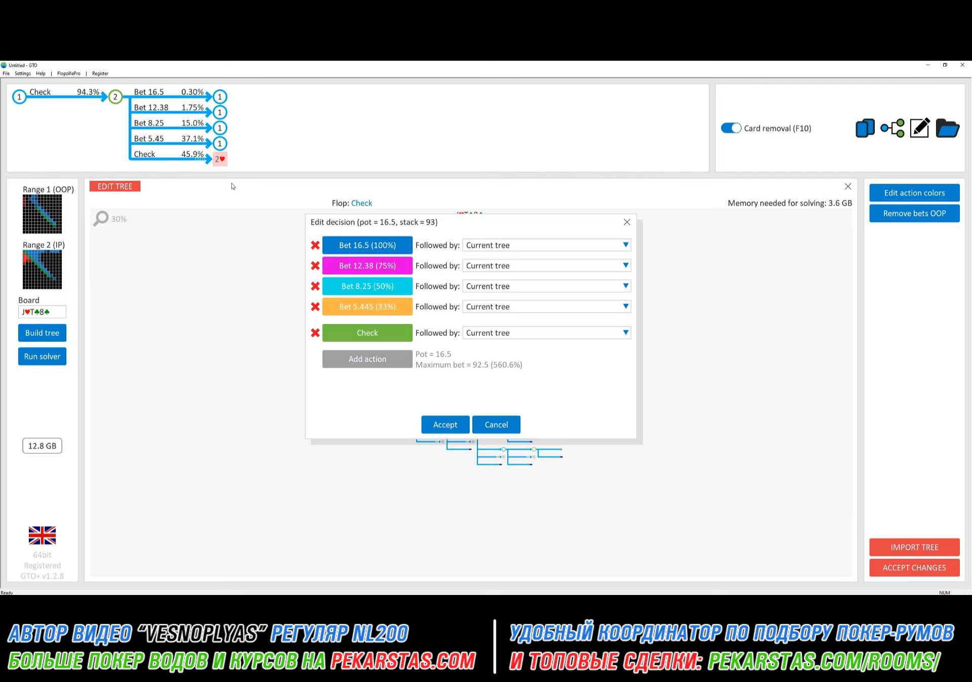
left_click(316, 245)
left_click(316, 246)
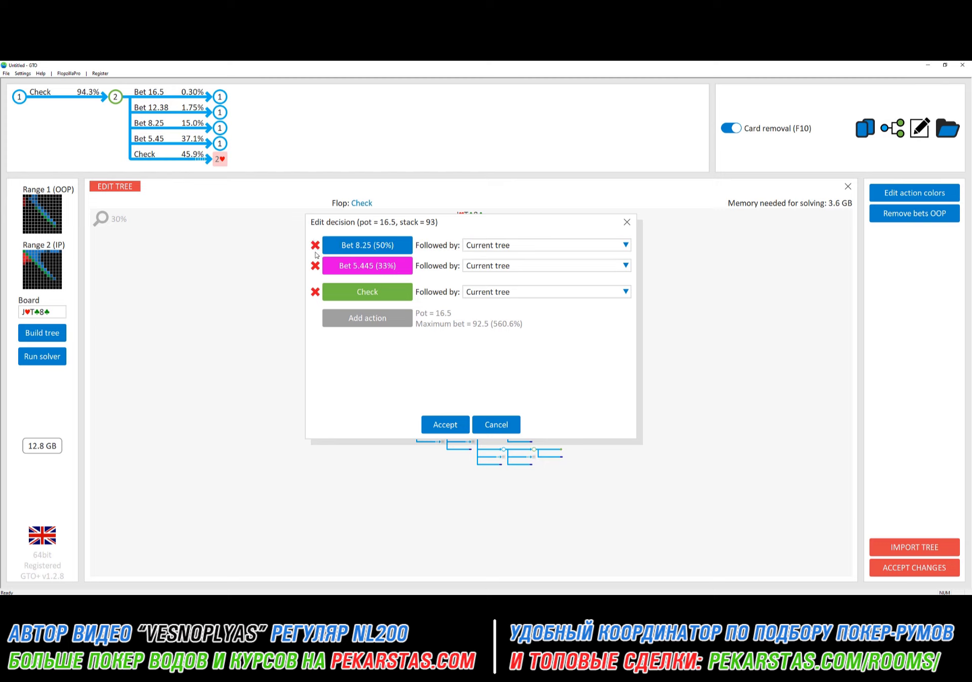
left_click(502, 428)
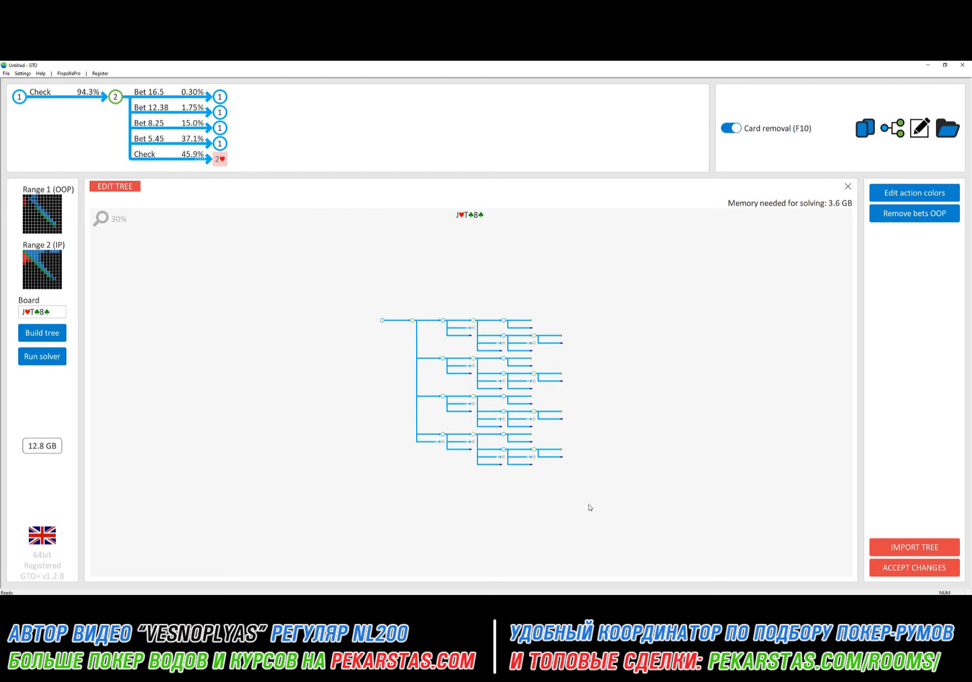
Step: Return to the solved player 2 decision after the check and examine both players' EV
left_click(184, 149)
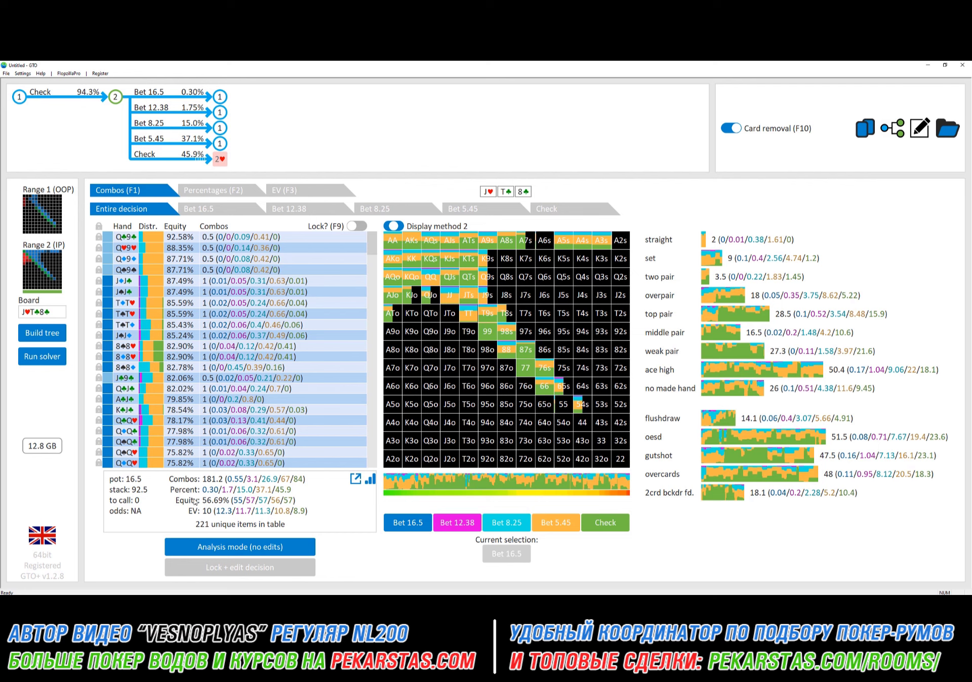
mouse_move(204, 512)
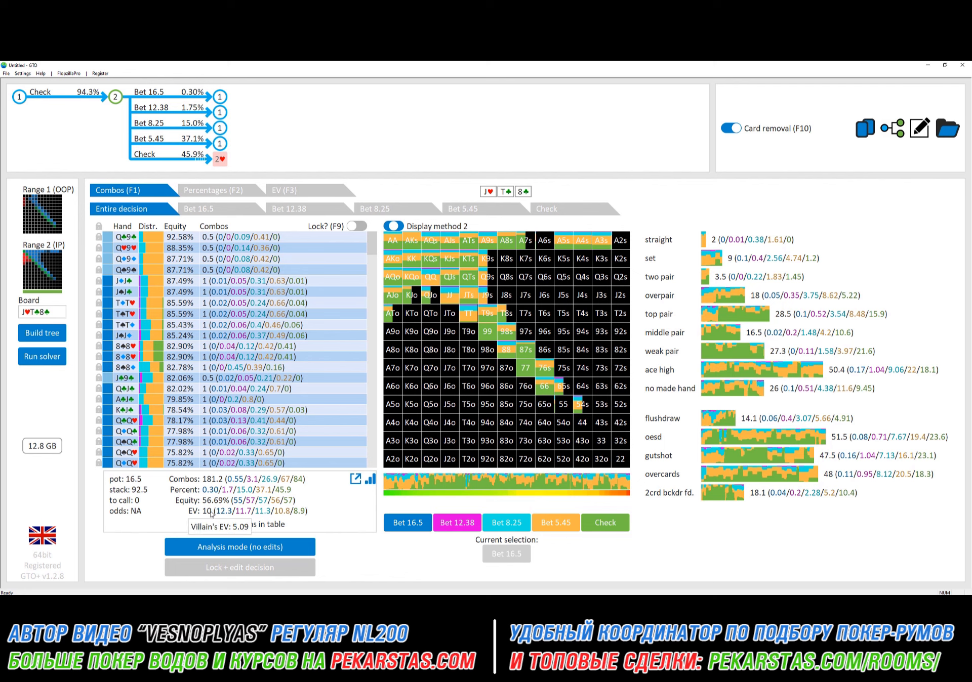
Step: Edit player 2's flop decision after the check, removing the 100%, 75% and 50% bets and keeping the 33% bet and Check
left_click(924, 130)
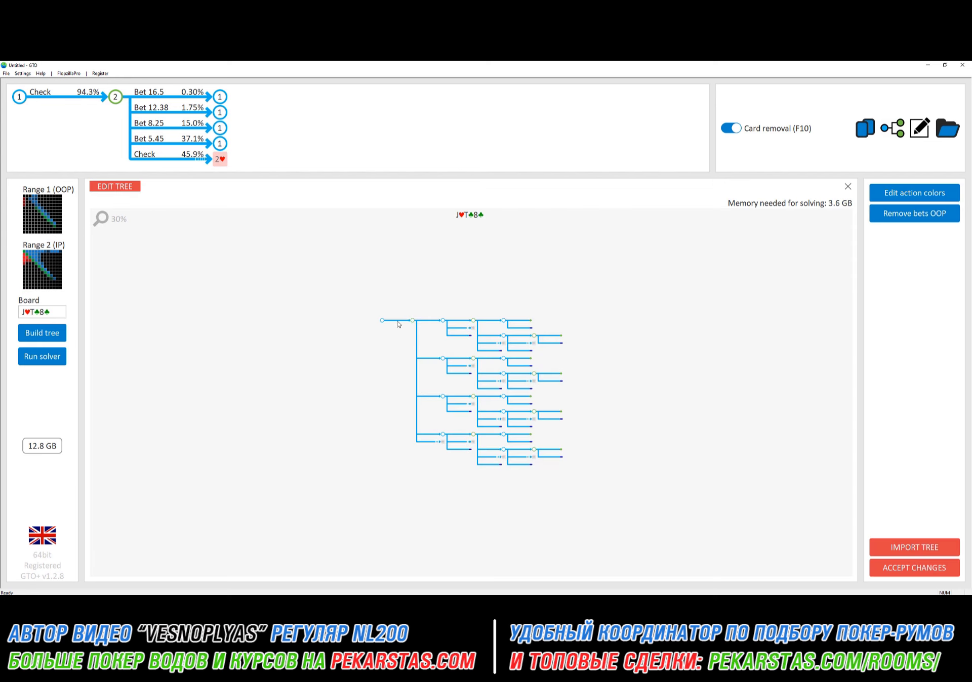
left_click(423, 333)
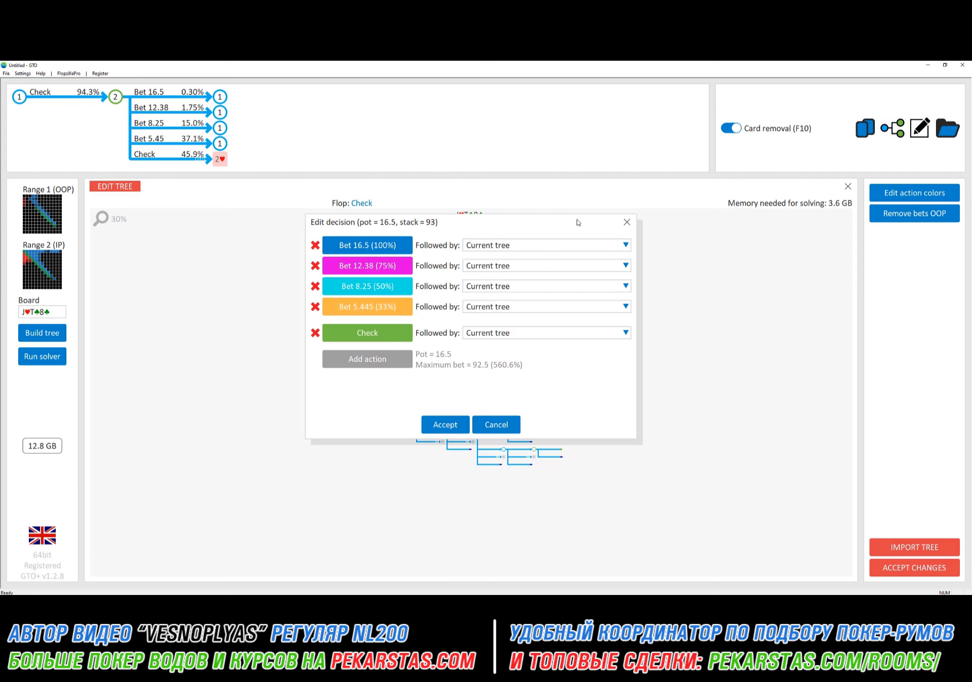
left_click(627, 222)
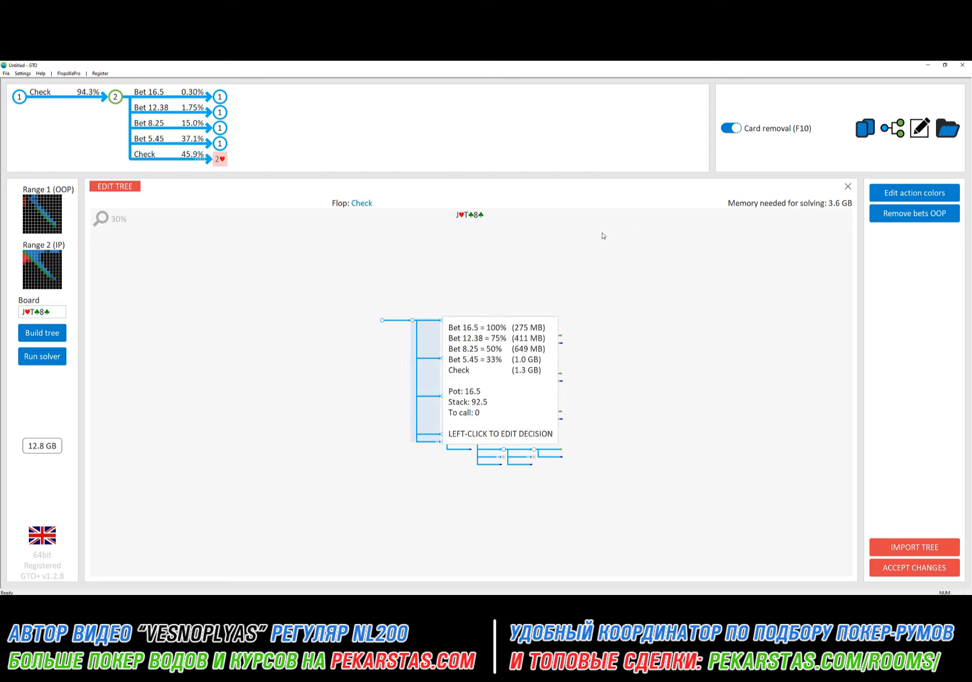
left_click(397, 322)
left_click(411, 321)
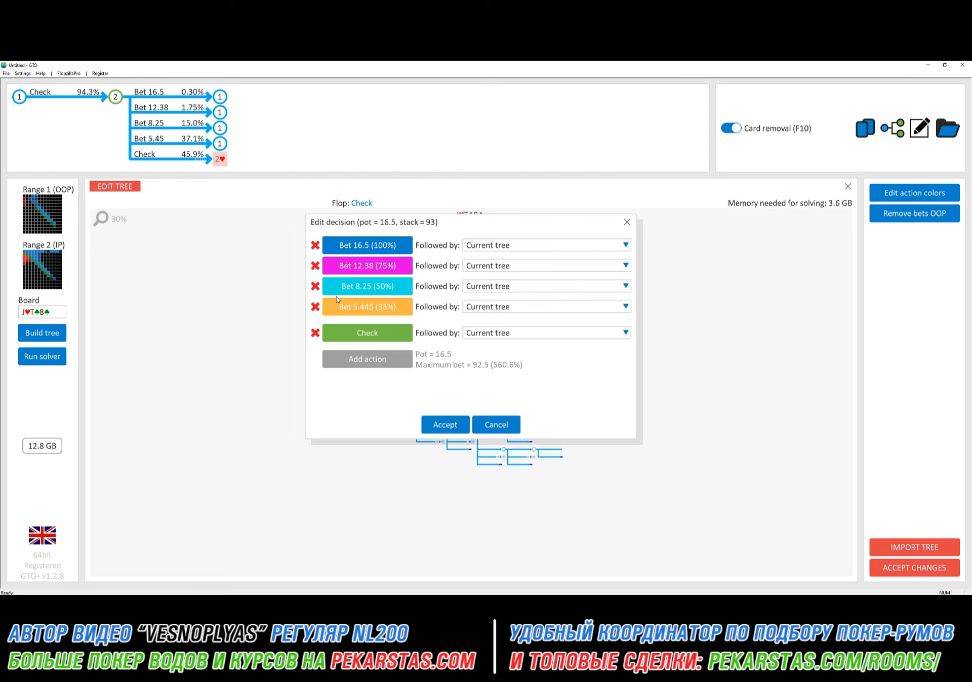
left_click(315, 266)
left_click(315, 246)
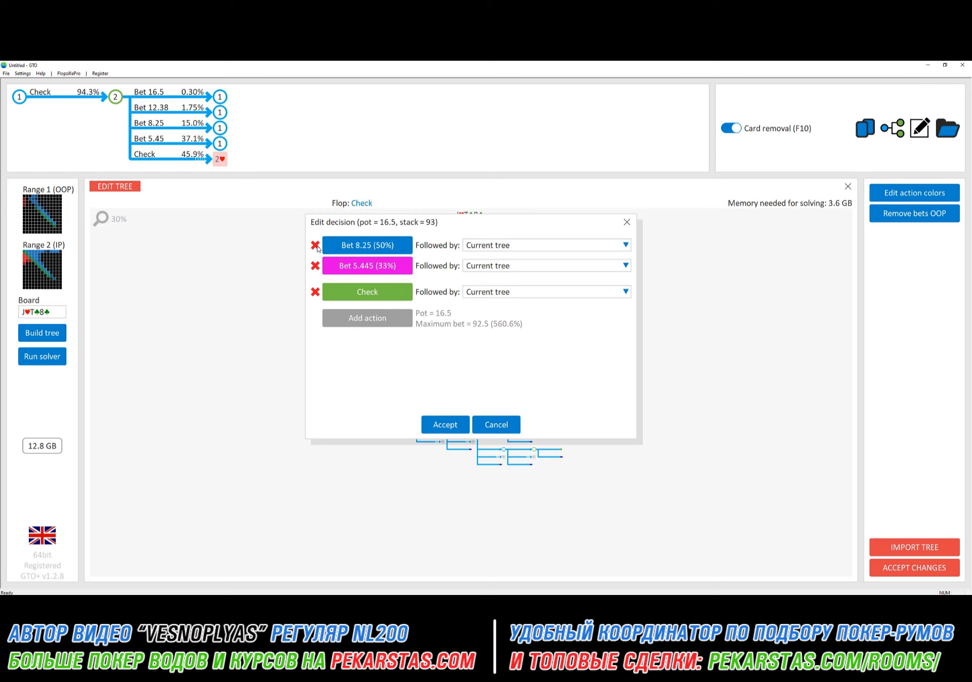
left_click(315, 246)
left_click(445, 425)
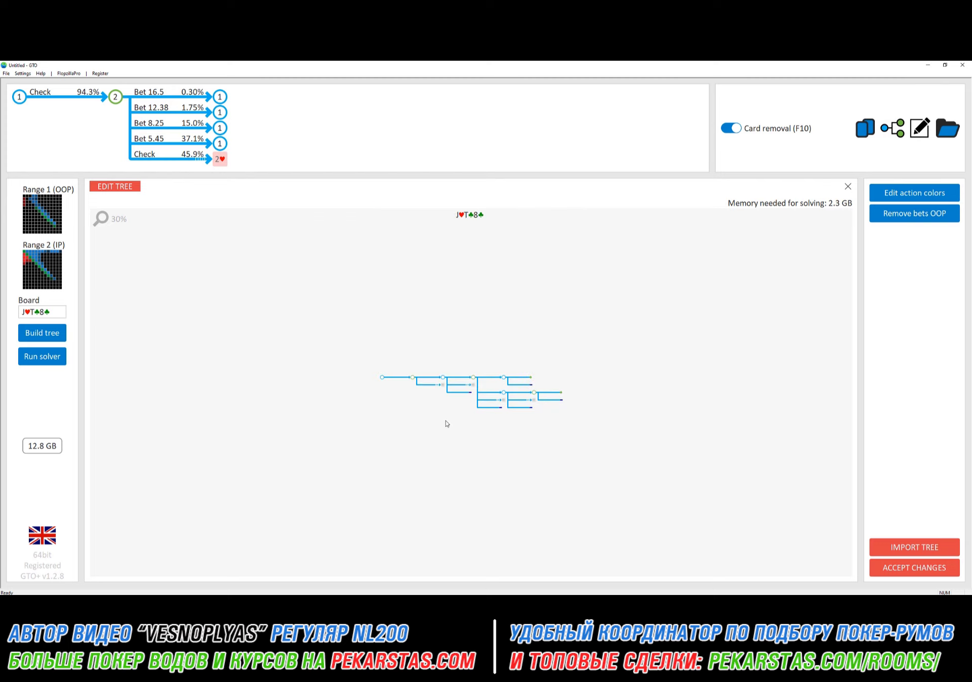
mouse_move(432, 383)
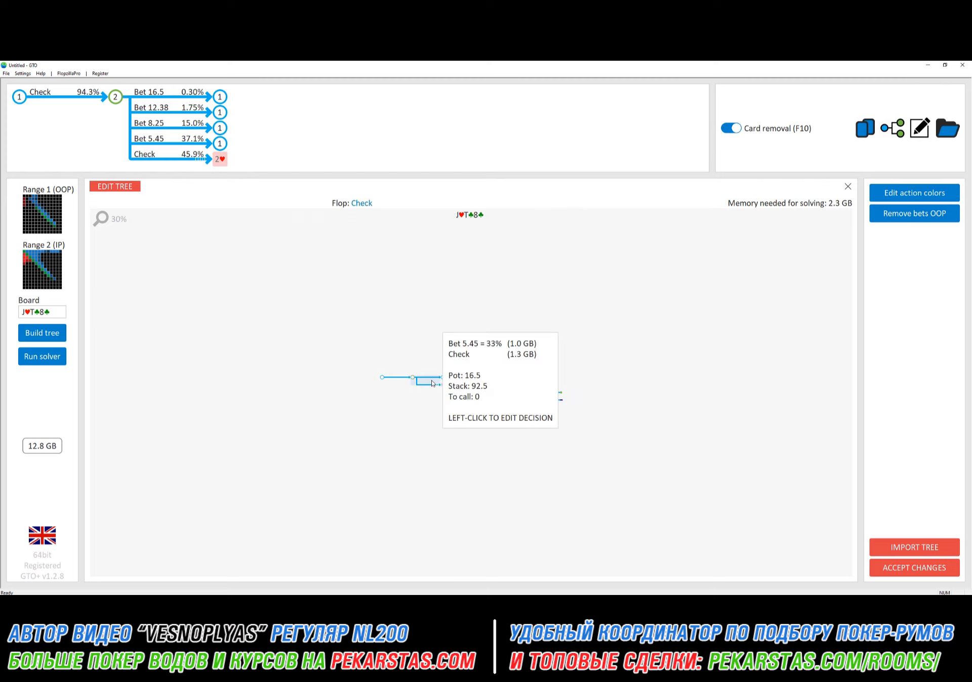
Step: Discard the tree edits by importing the original tree, check player 1's first decision and close the tree editor
left_click(939, 546)
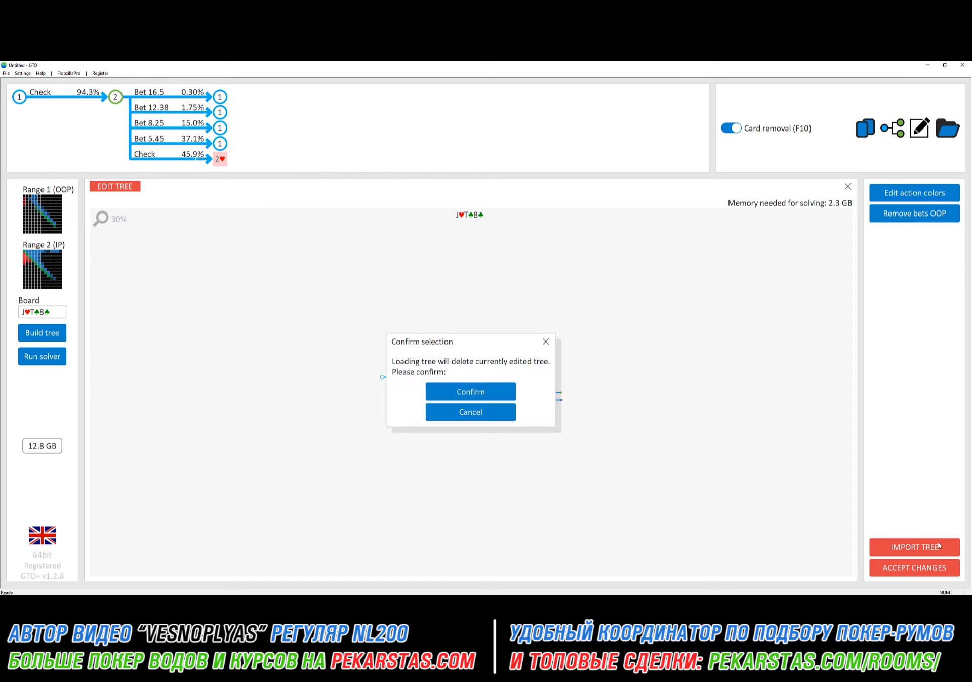
left_click(482, 393)
mouse_move(396, 293)
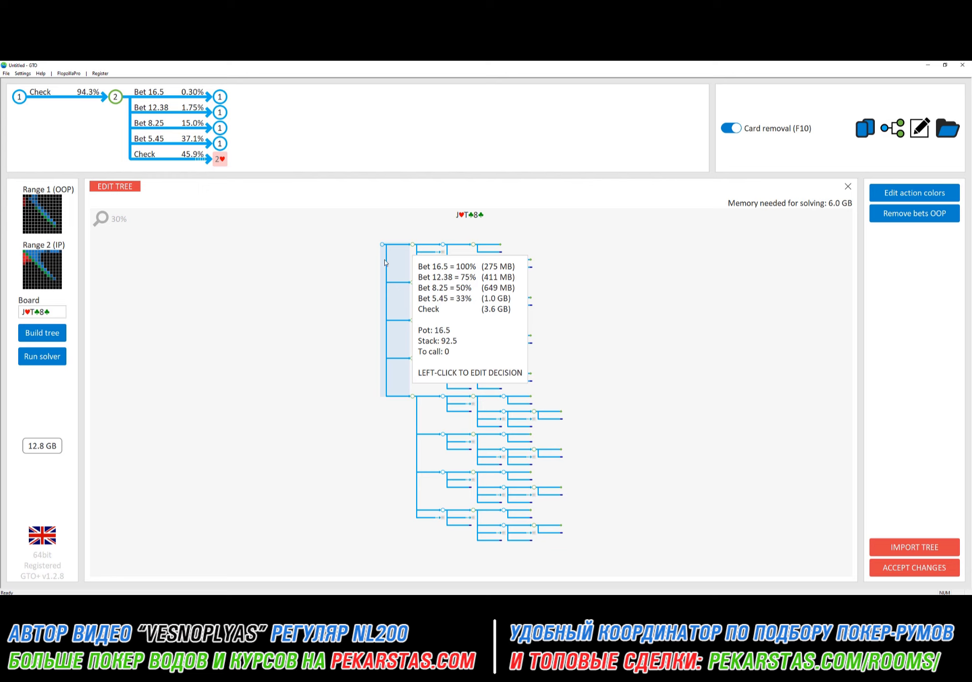
left_click(387, 277)
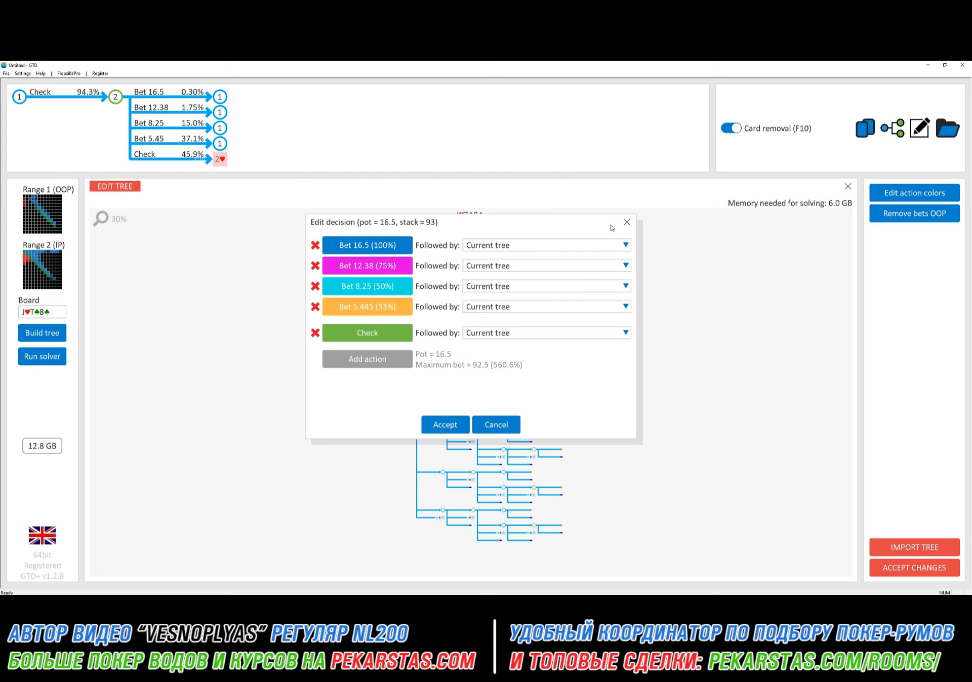
left_click(628, 226)
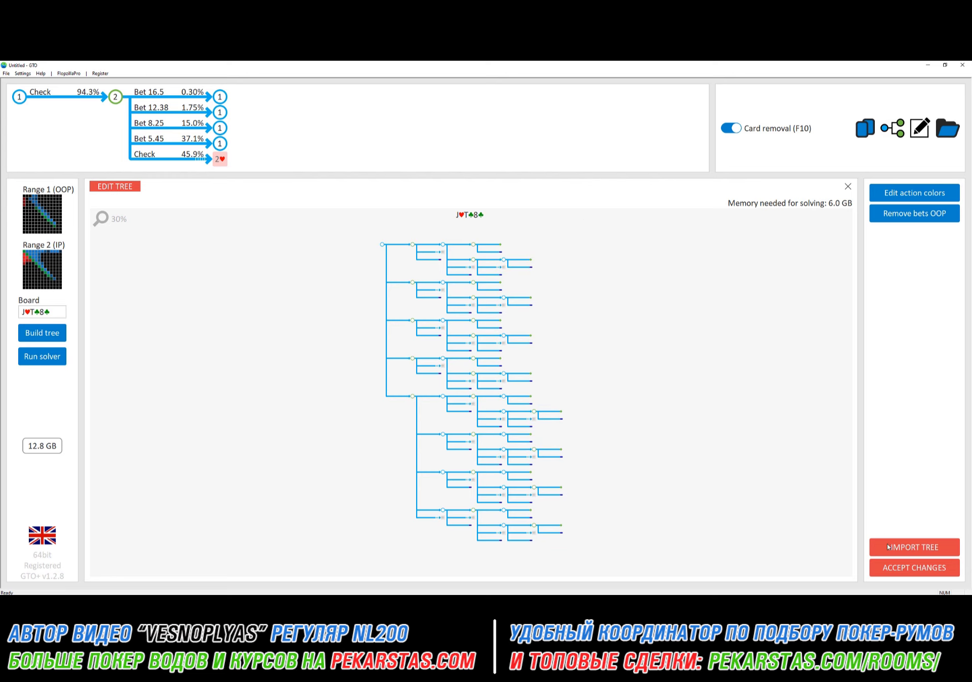
left_click(849, 187)
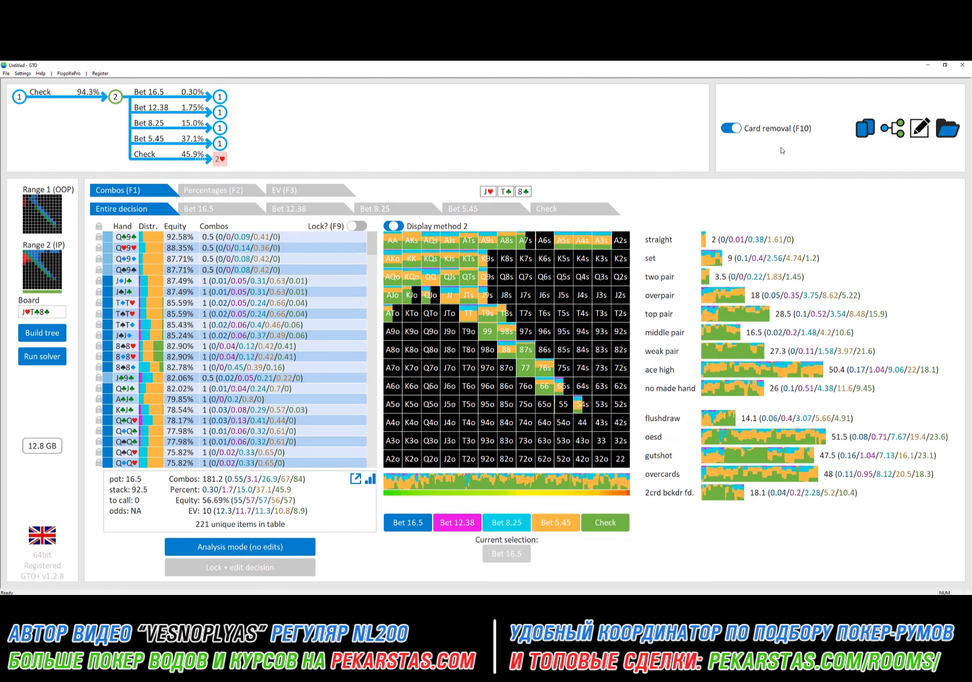
Step: Reopen the tree editor and remove all four bet sizes from player 1's first flop decision, leaving only Check
mouse_move(893, 130)
left_click(905, 156)
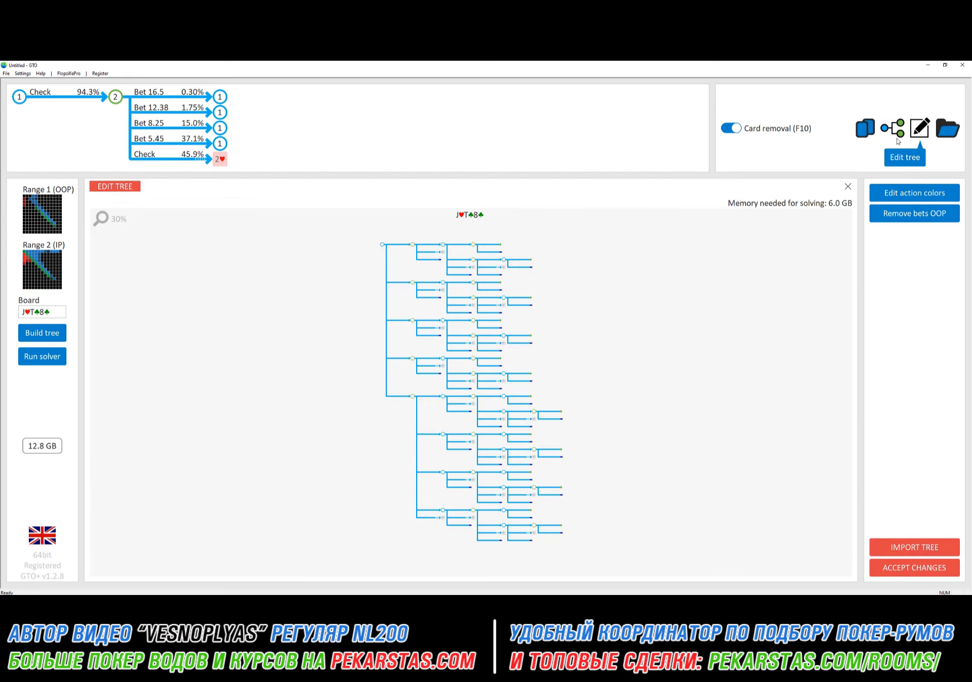
left_click(397, 274)
left_click(315, 247)
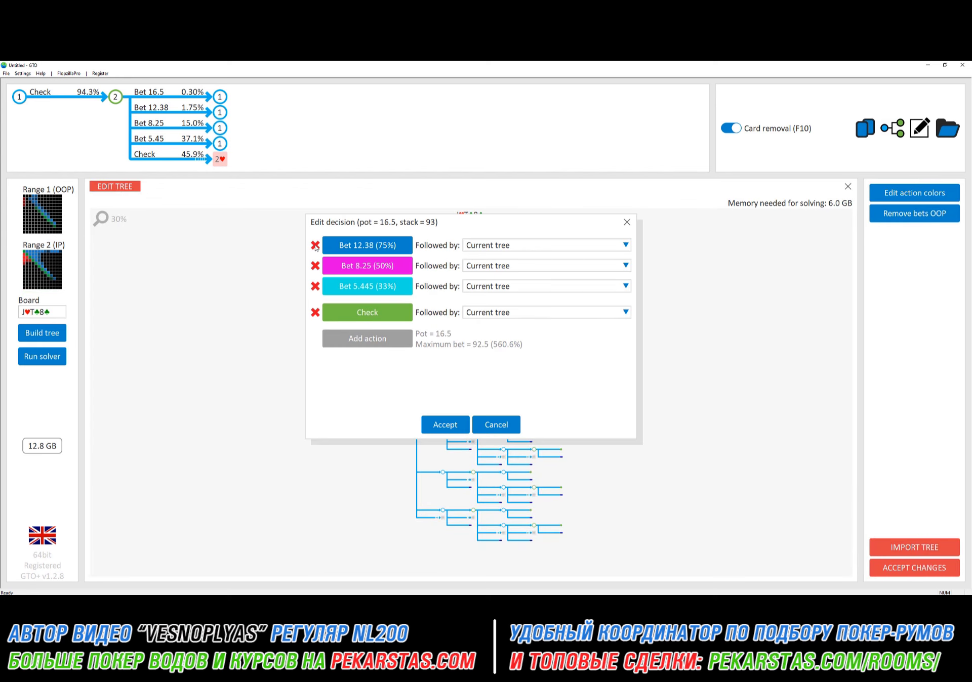
left_click(315, 246)
left_click(314, 247)
left_click(315, 246)
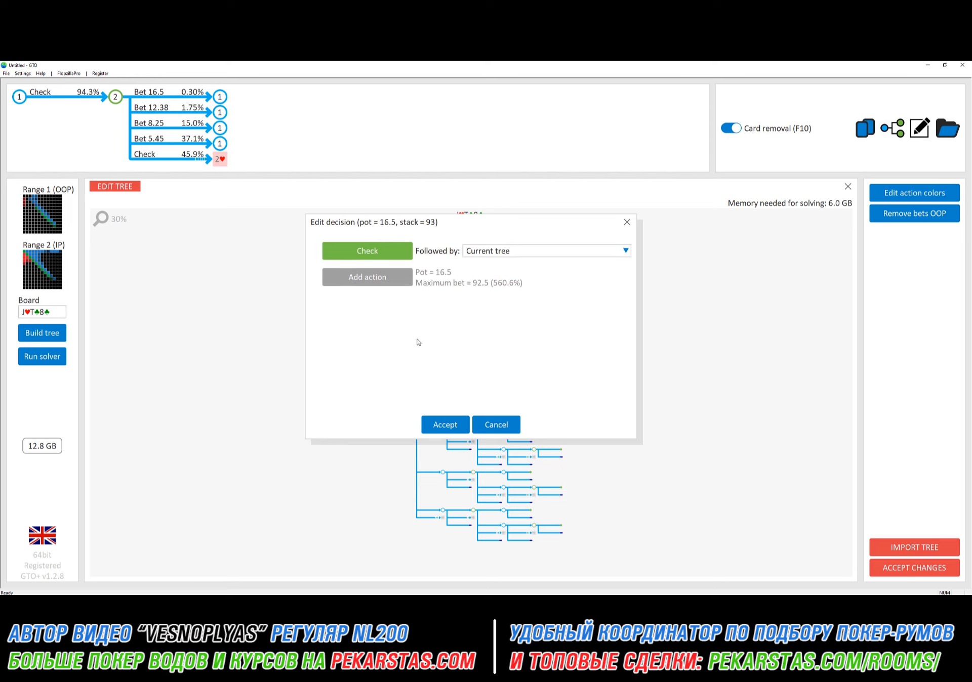
left_click(446, 425)
Step: Remove the 100%, 75% and 50% bets from player 2's flop decision after the check and accept the edited tree
left_click(434, 375)
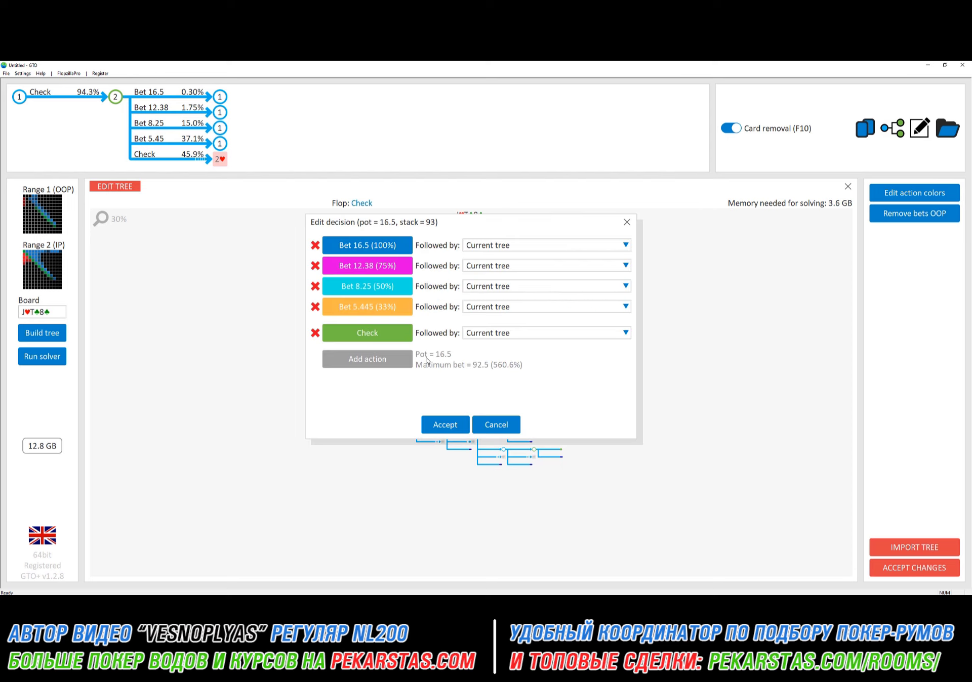
left_click(316, 246)
left_click(316, 246)
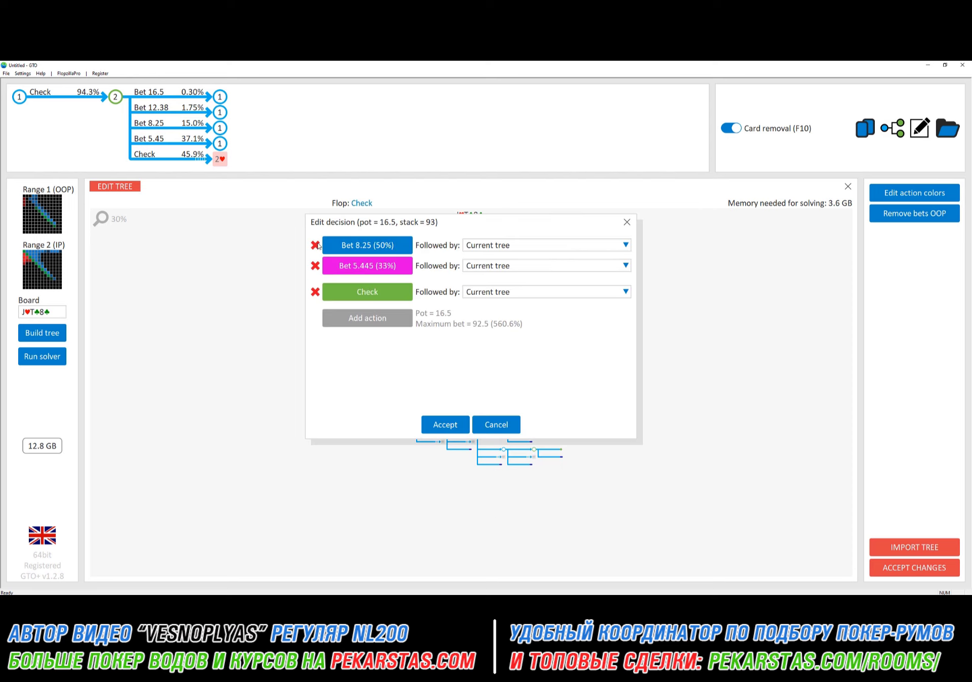
left_click(316, 246)
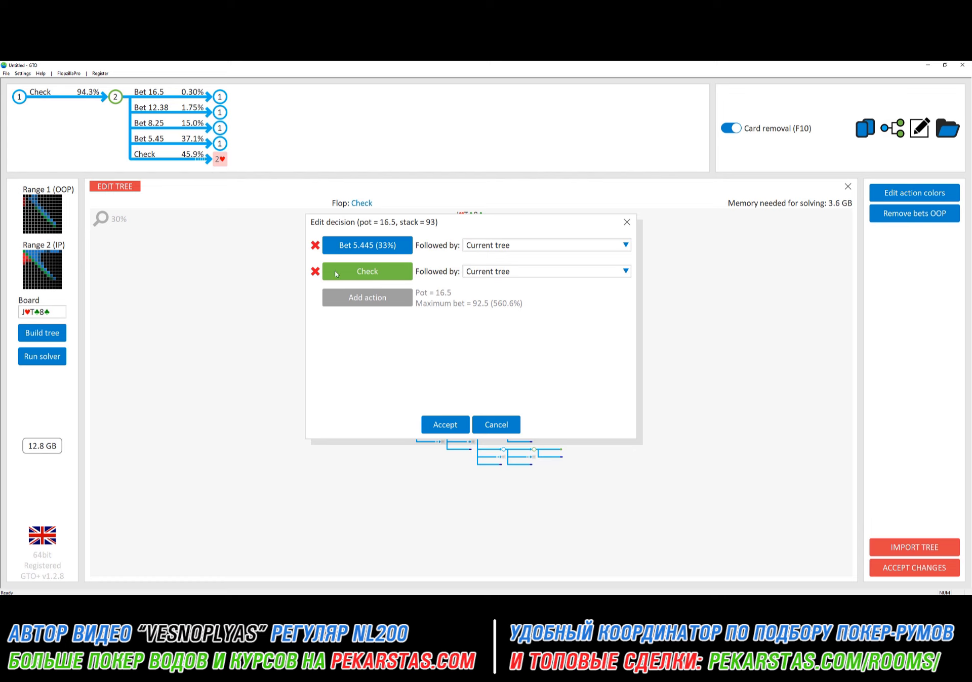
left_click(450, 421)
left_click(913, 568)
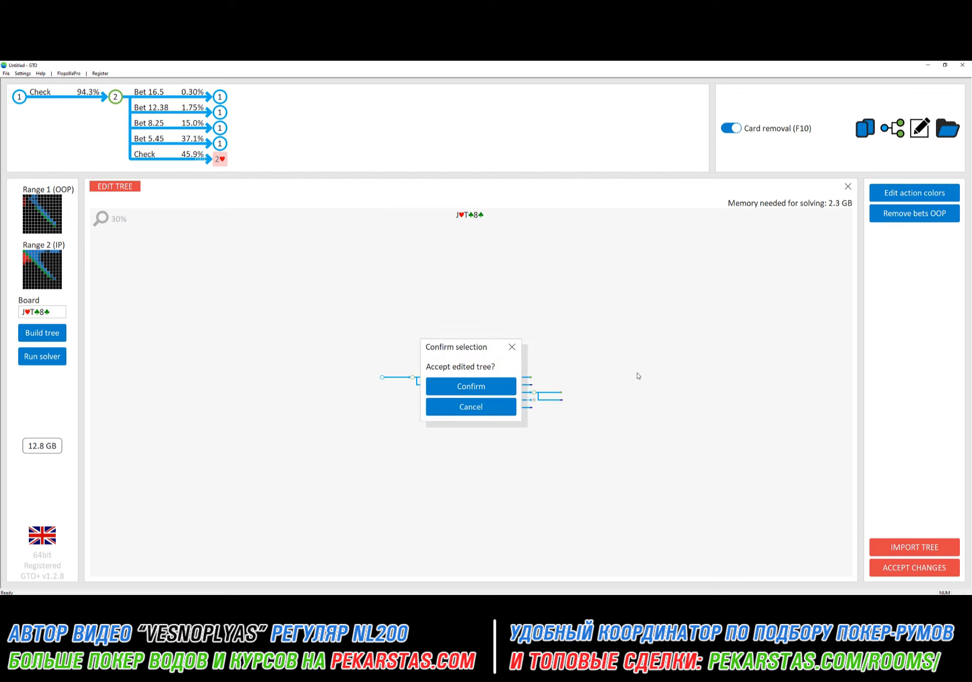
left_click(459, 387)
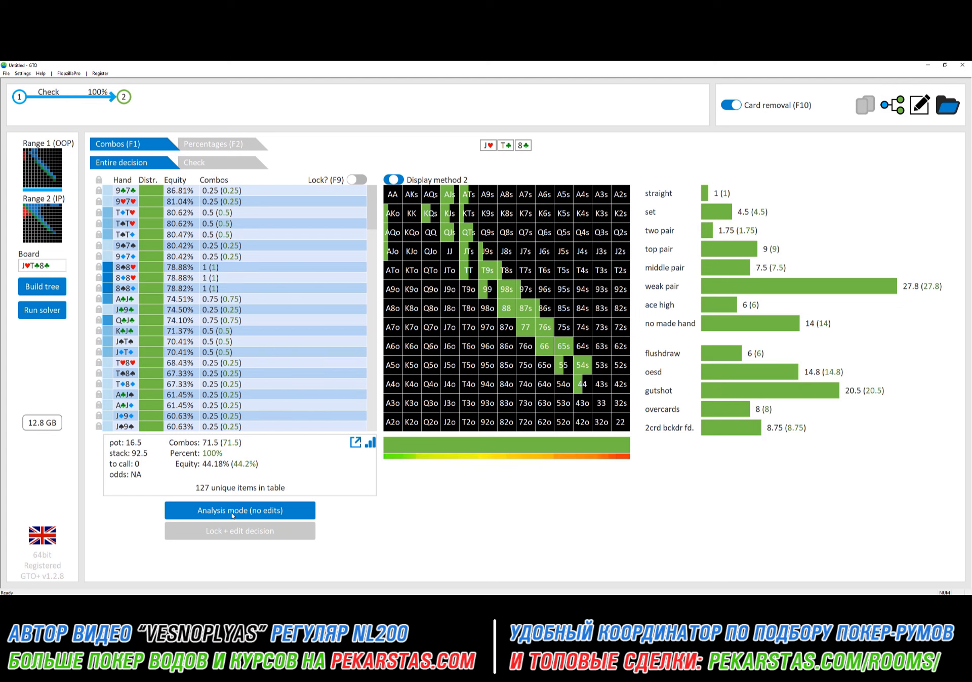
Step: View player 2's decision in the new tree and run the solver with 7 threads
left_click(119, 101)
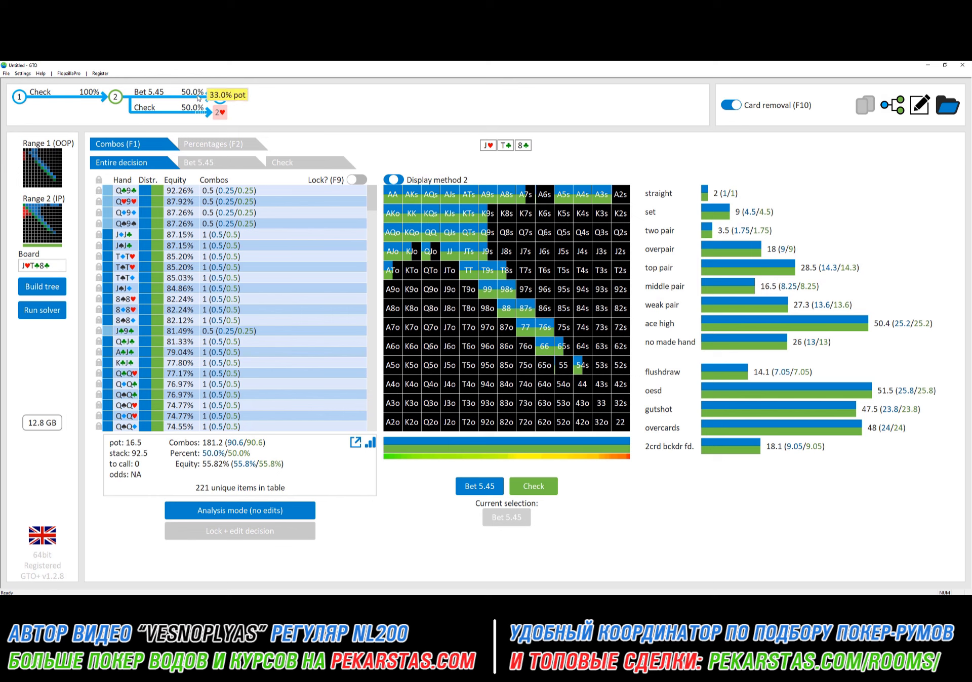
left_click(43, 314)
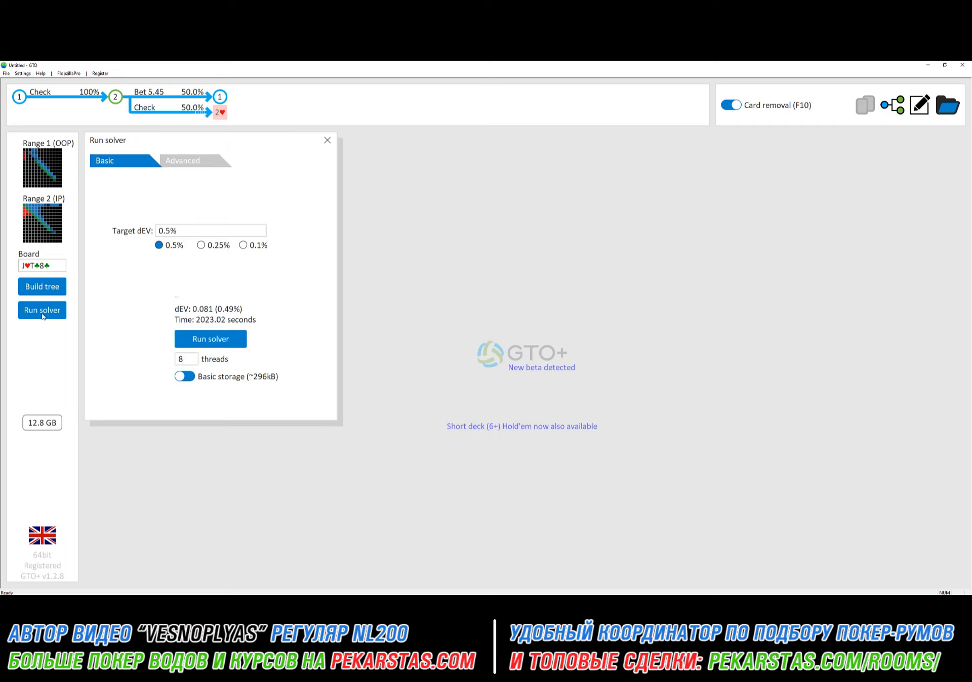
double_click(184, 359)
type("7")
left_click(213, 336)
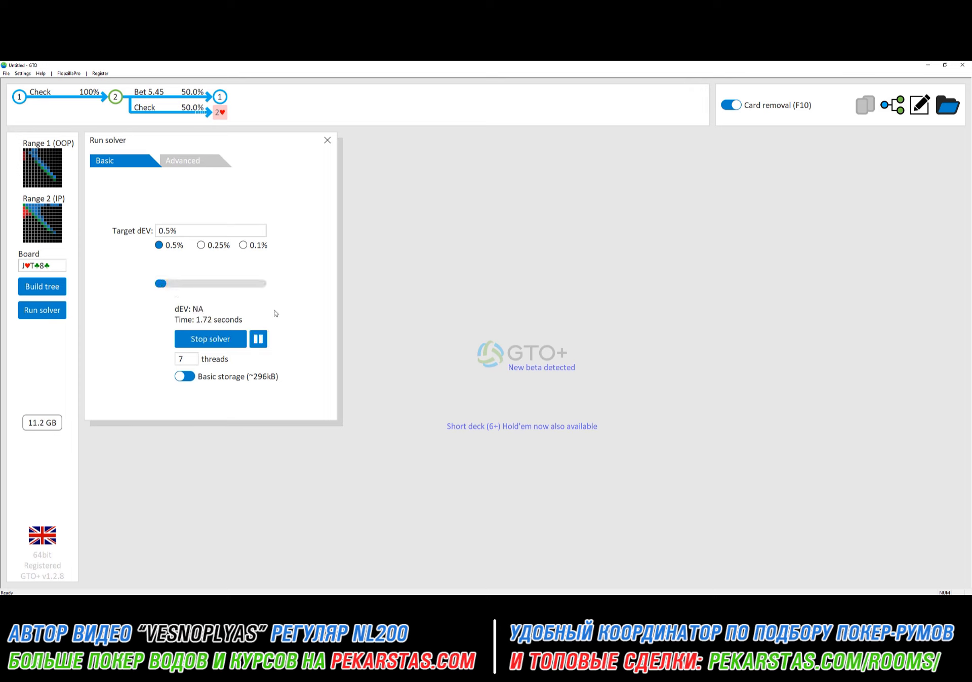